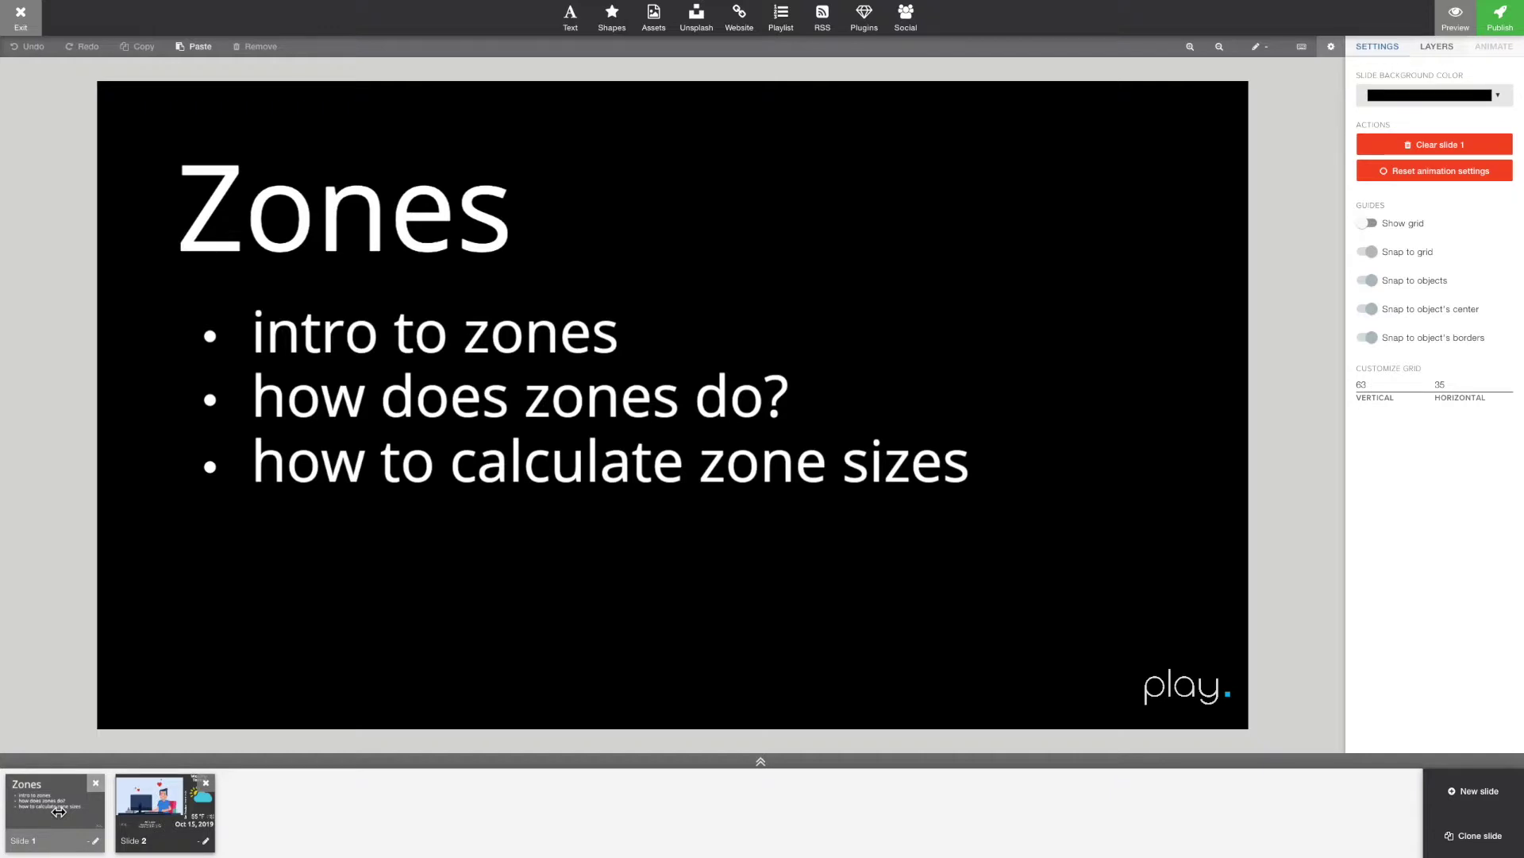
# Step: Open Slide 2 in Play to show its weather slide with illustration, weather panel and opening-hours zones
pyautogui.click(169, 805)
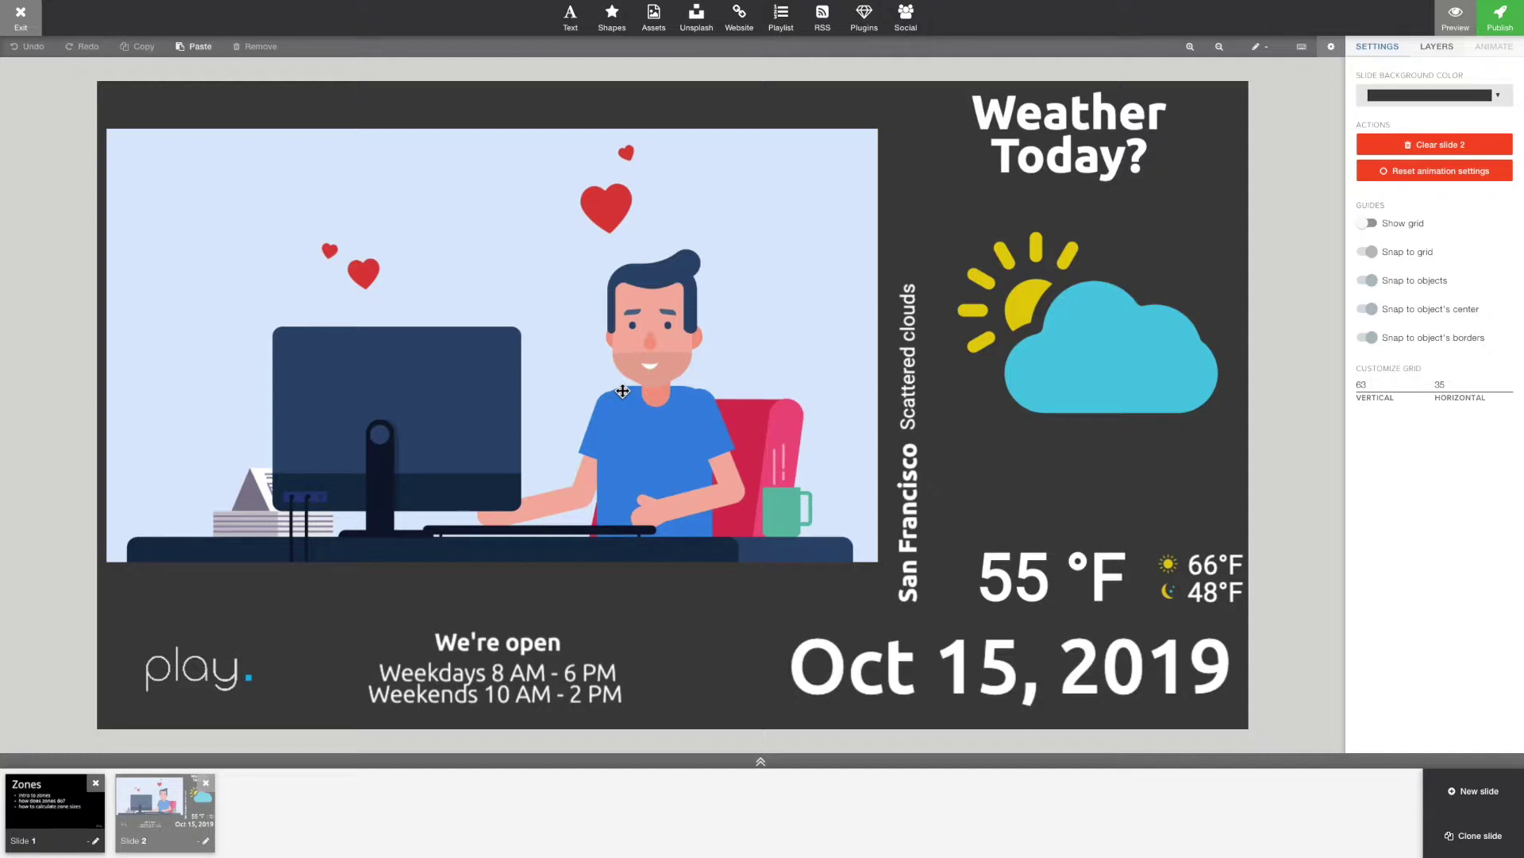
# Step: Switch to the Numbers space showing the Teoretical sheet with its 1920 x 1080 zone diagram
pyautogui.hotkey('ctrl', 'Up')
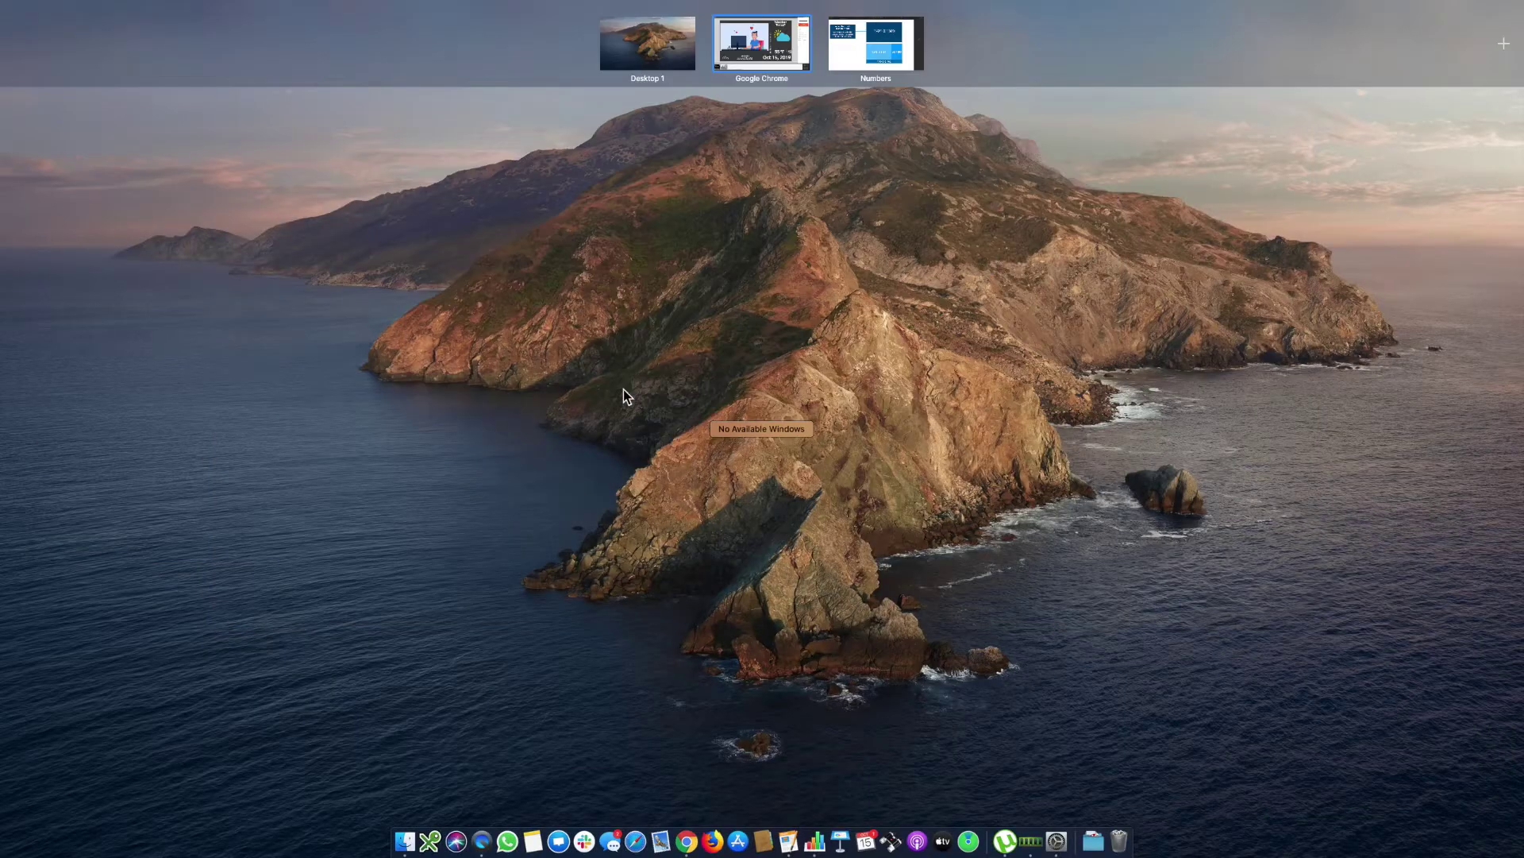
pyautogui.click(886, 55)
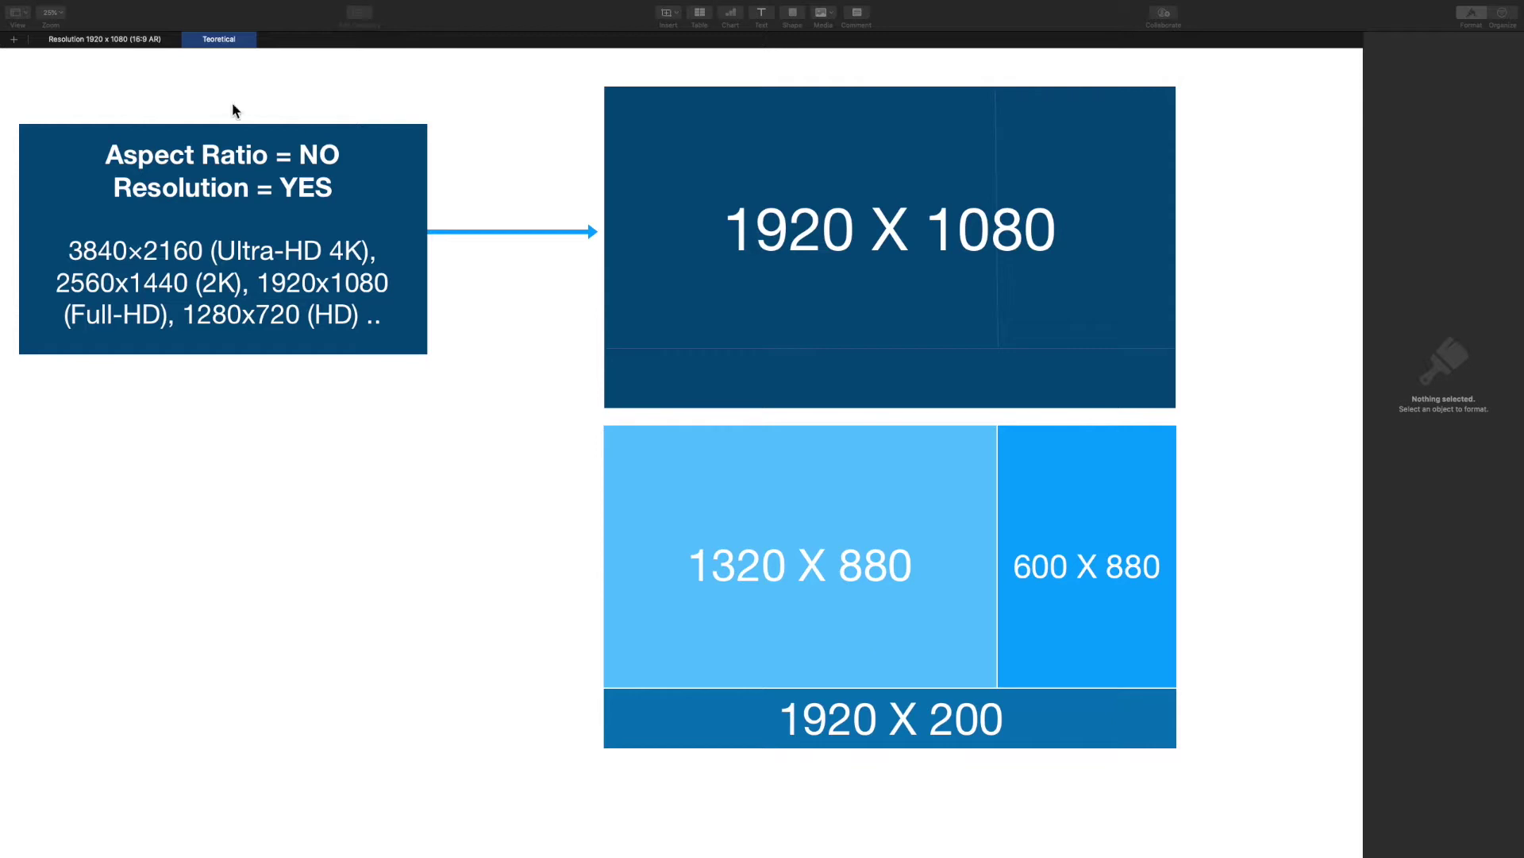
# Step: Go to the 'Resolution 1920 x 1080 (16:9 AR)' sheet and select the Master 1920 and 1080 values
pyautogui.click(106, 42)
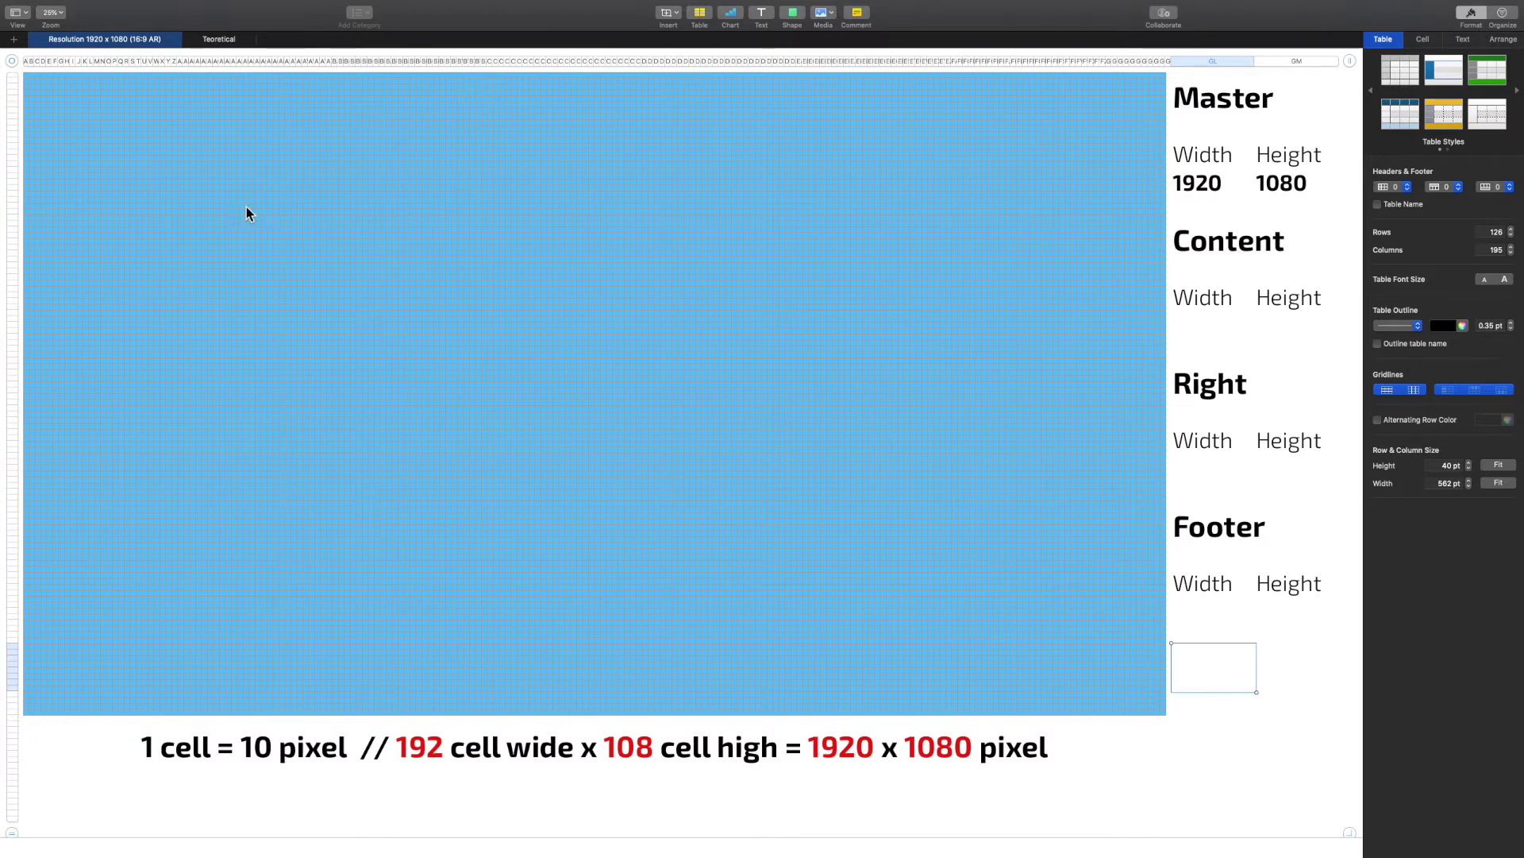
pyautogui.click(431, 199)
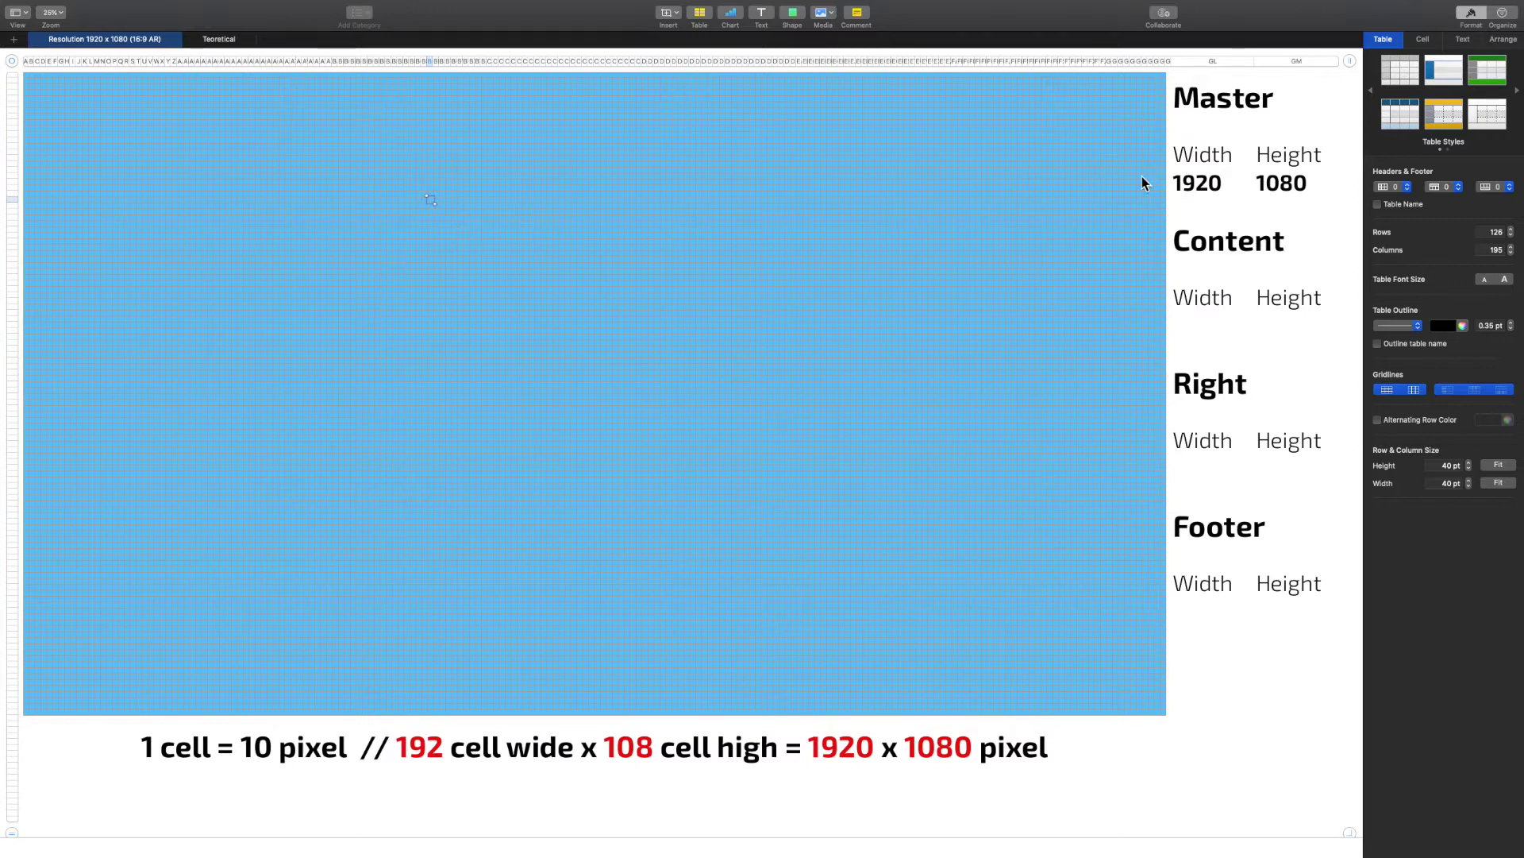
pyautogui.click(1195, 181)
pyautogui.keyDown('shift'); pyautogui.click(1294, 189); pyautogui.keyUp('shift')
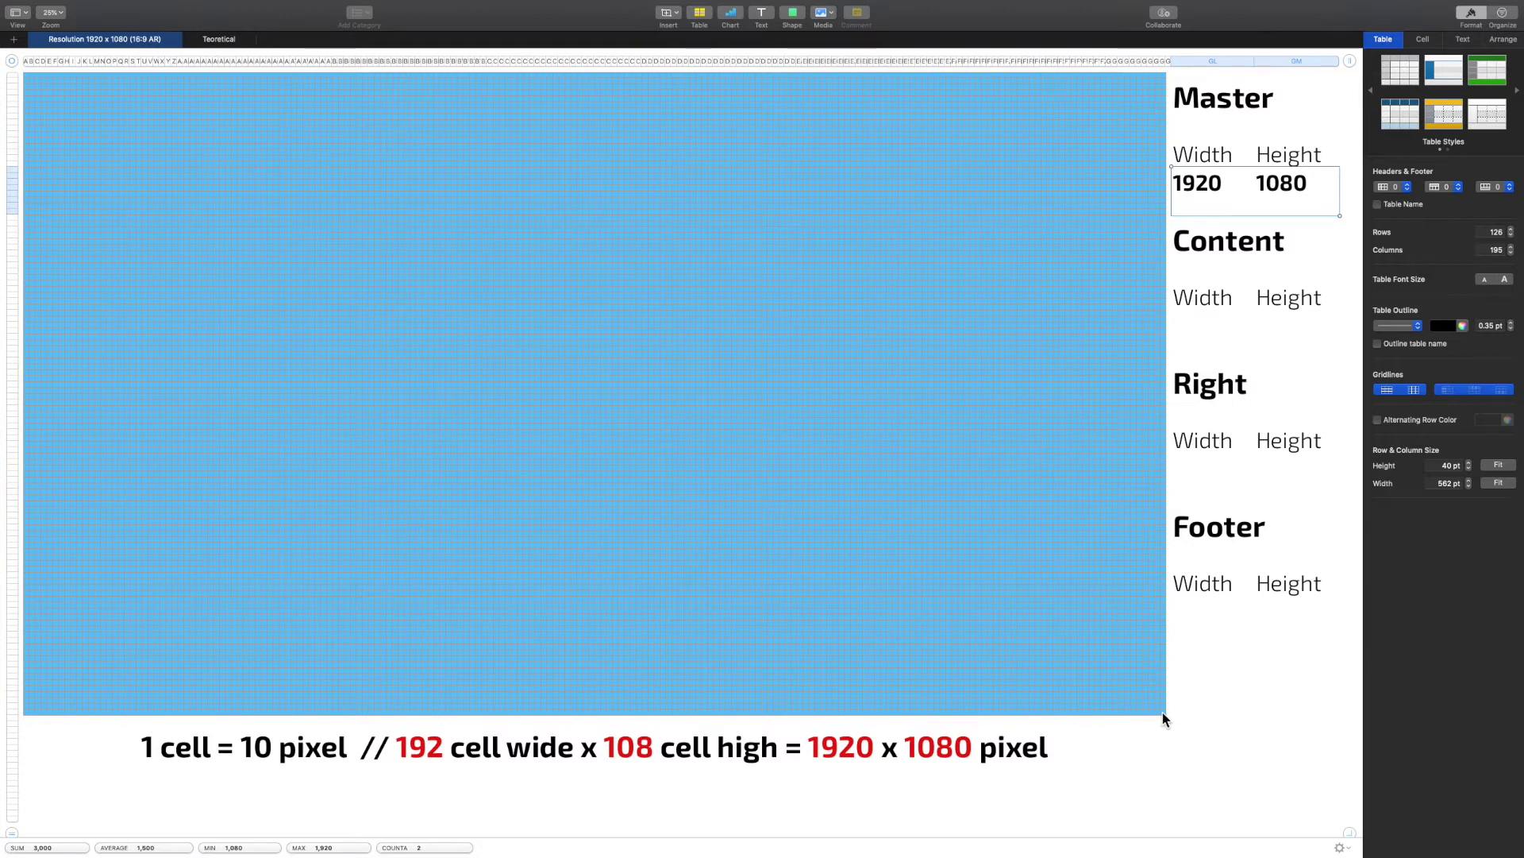
# Step: Fill the grid's bottom footer rows light red
pyautogui.moveTo(1163, 712); pyautogui.dragTo(27, 601)
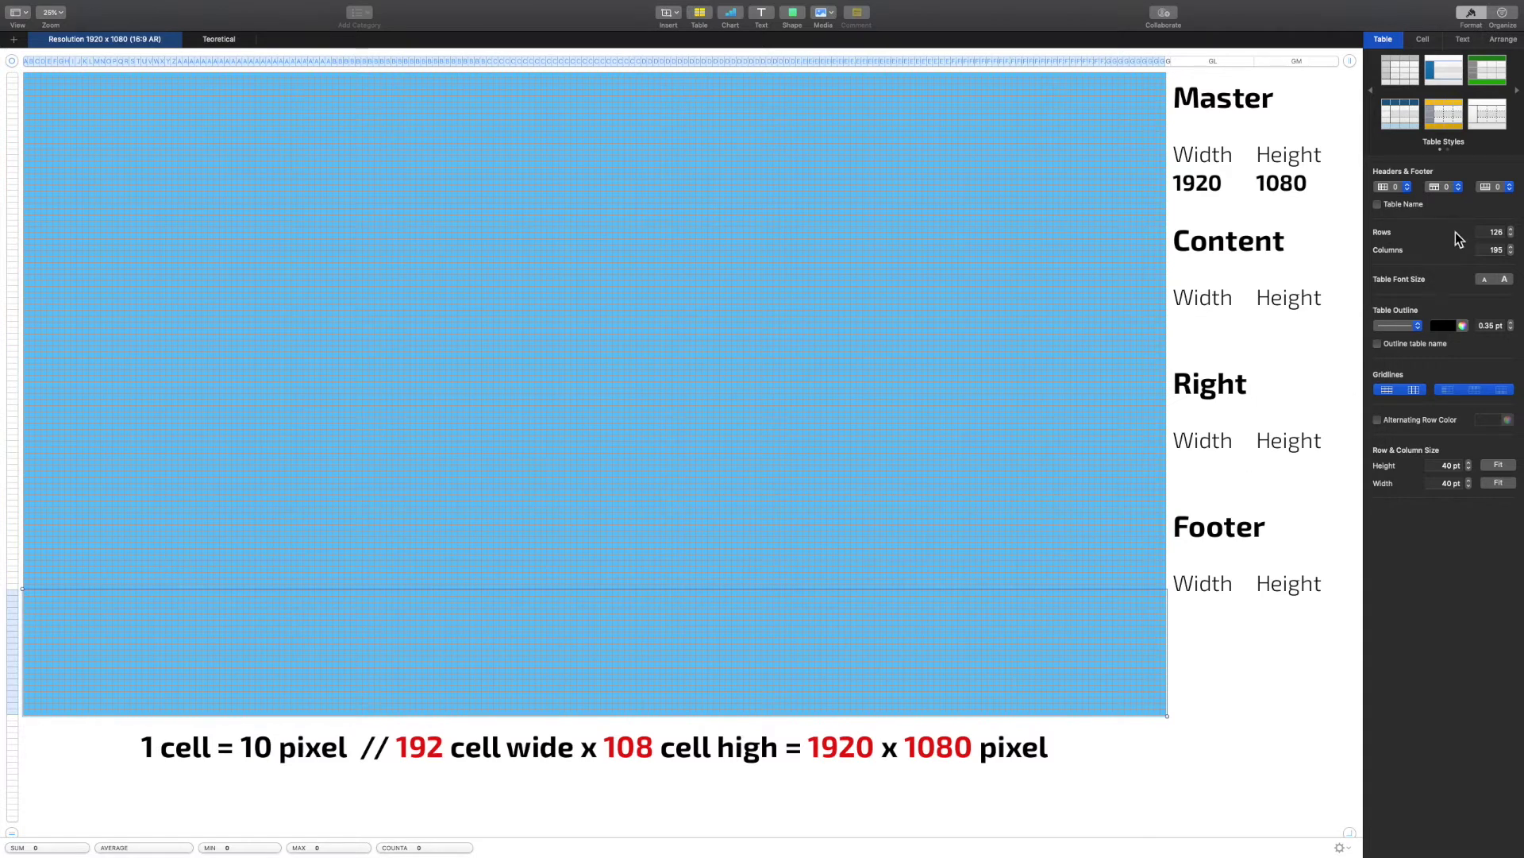
pyautogui.click(1422, 39)
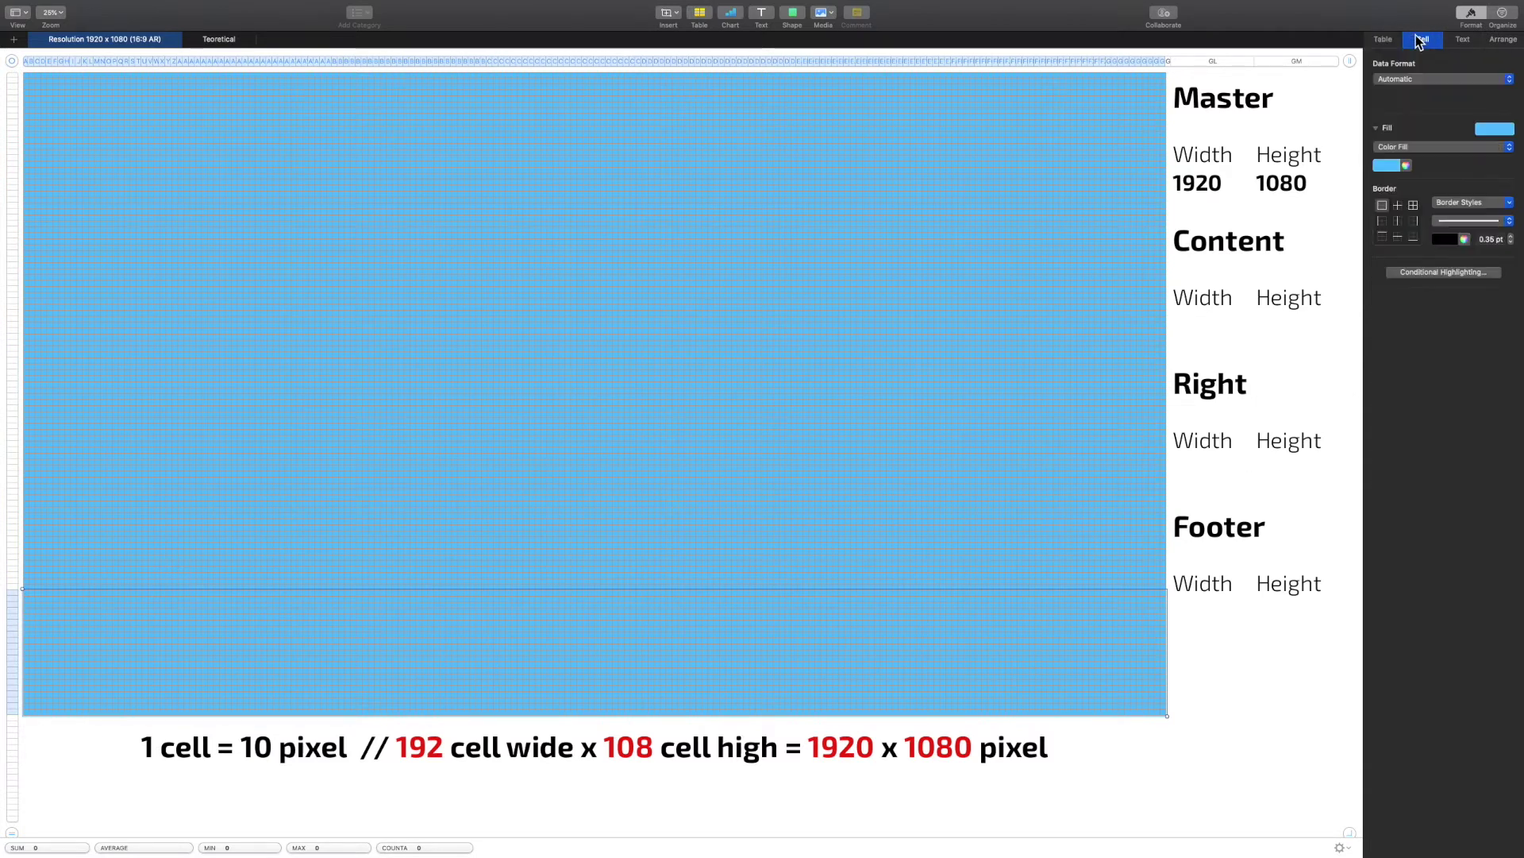
pyautogui.click(1508, 129)
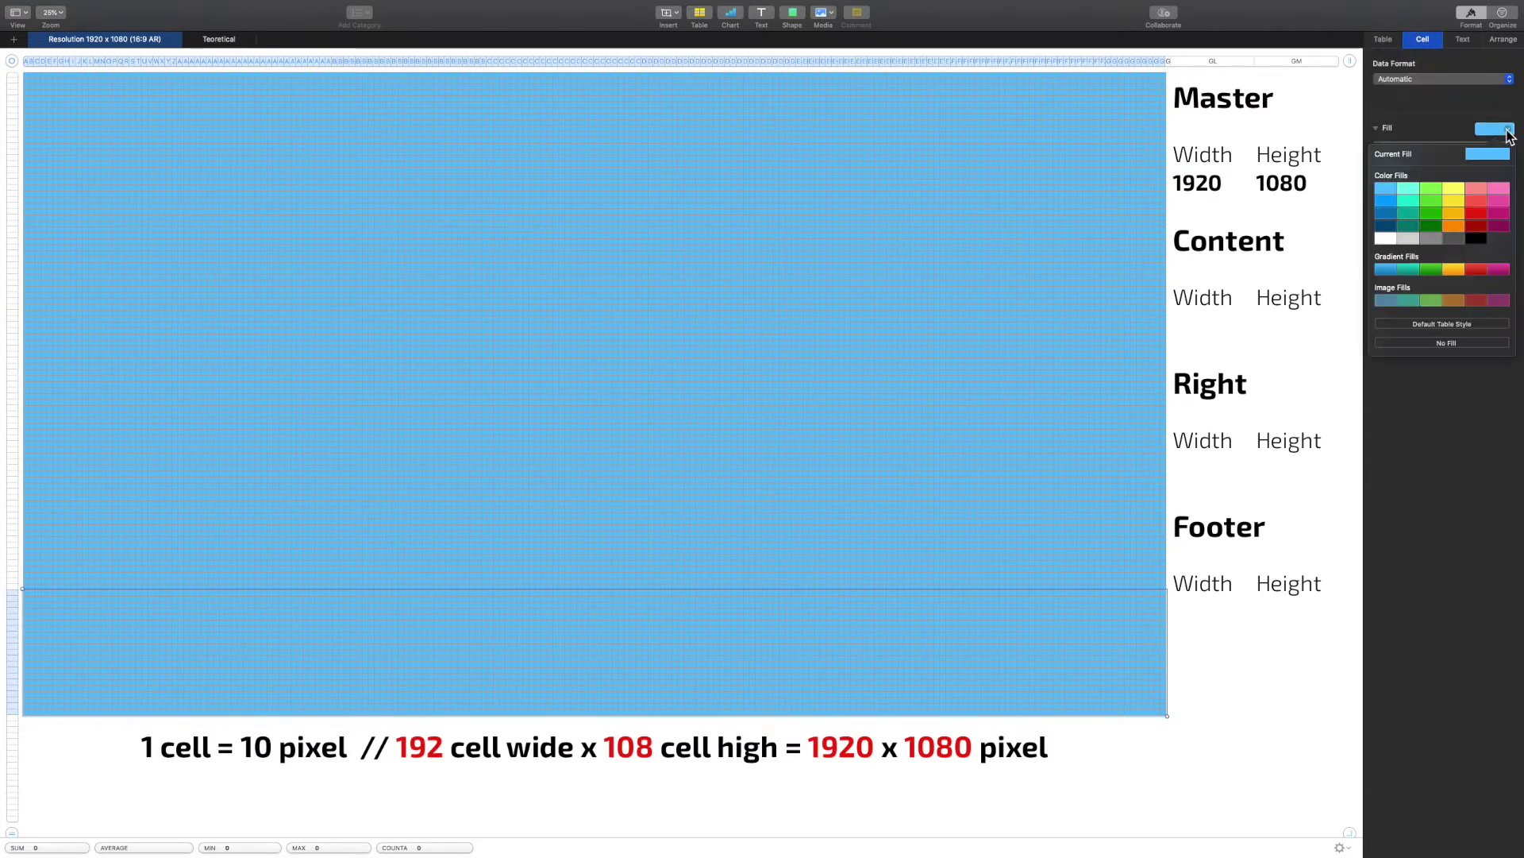
pyautogui.click(1475, 189)
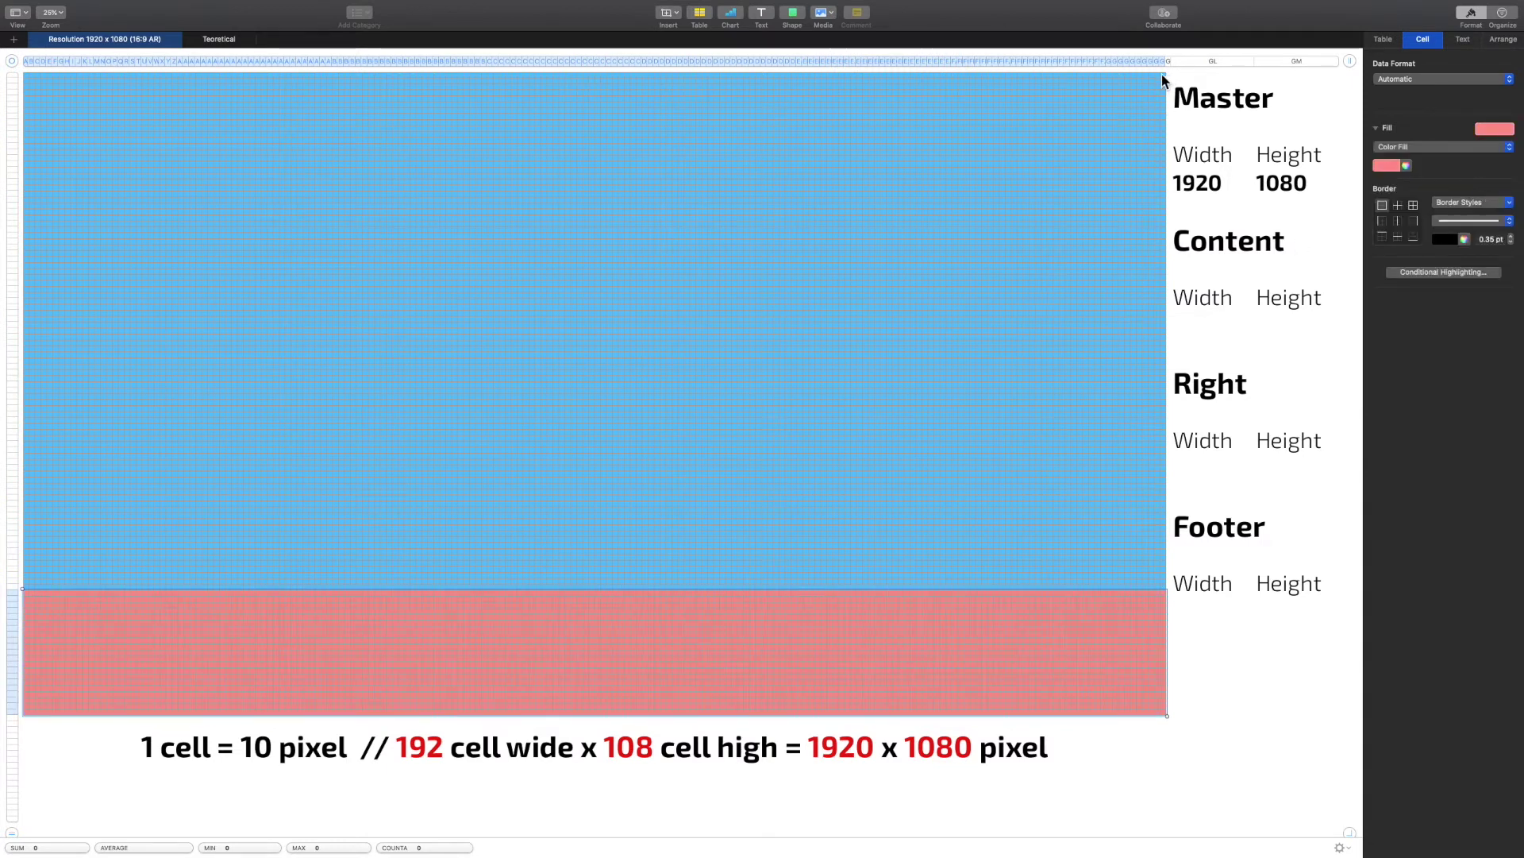
# Step: Fill the right-hand block above the footer green and deselect the grid
pyautogui.moveTo(1162, 82); pyautogui.dragTo(770, 592)
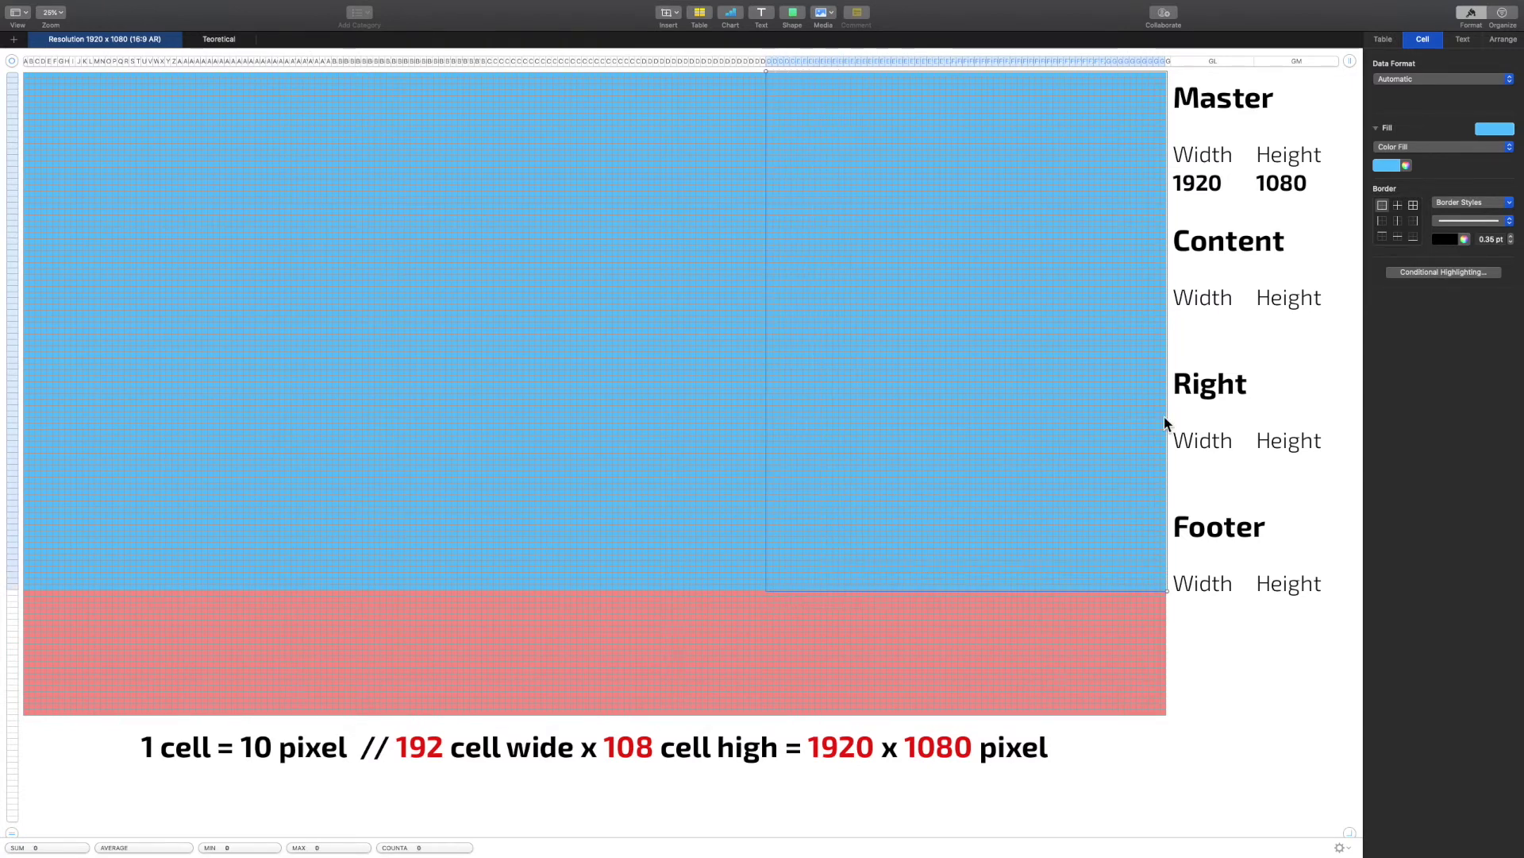
pyautogui.click(1507, 131)
pyautogui.click(1426, 187)
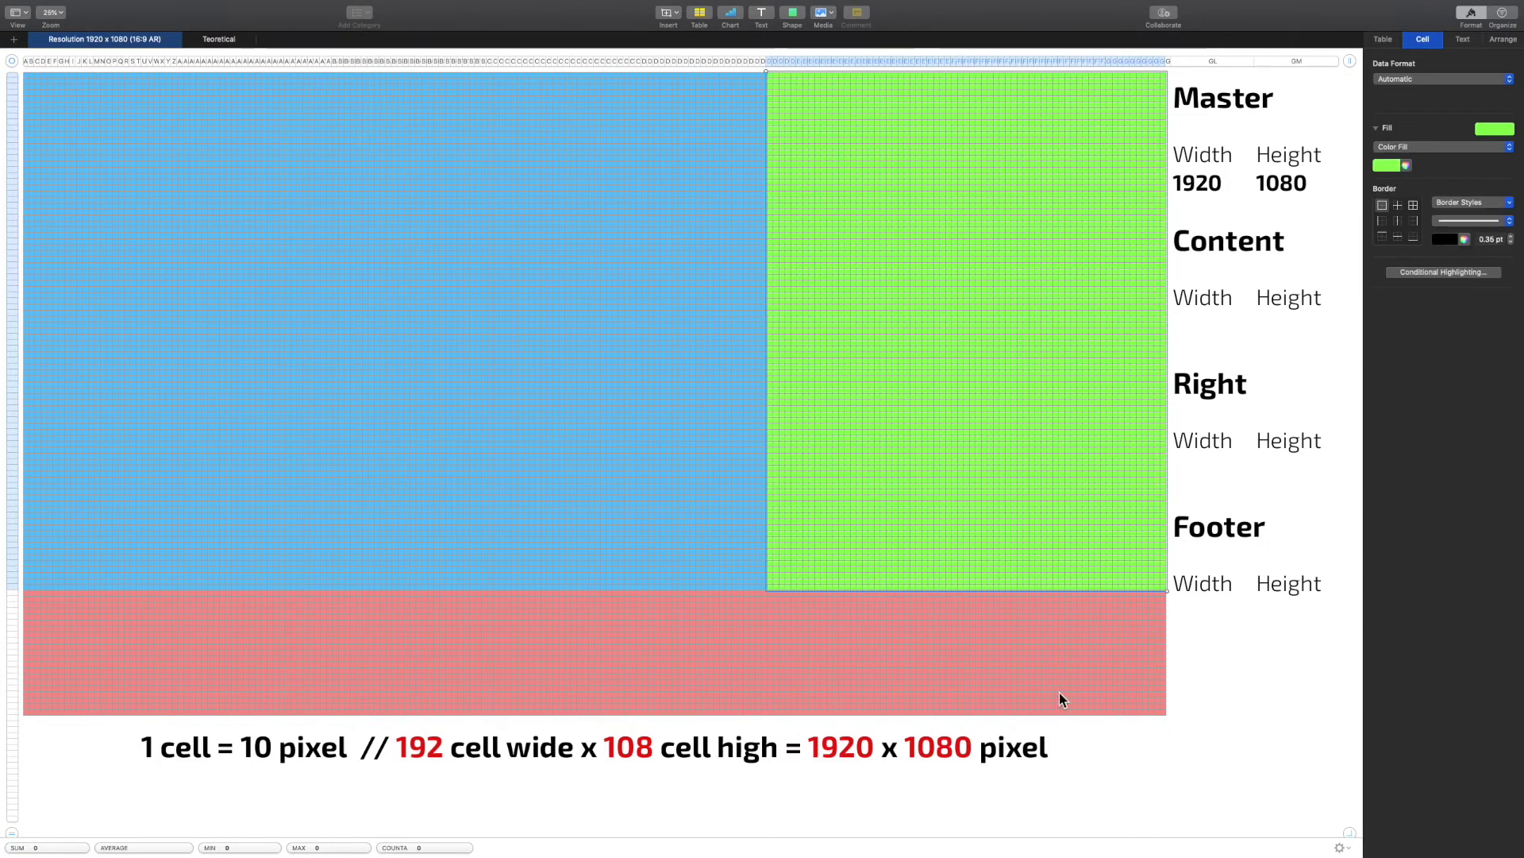
pyautogui.click(1098, 809)
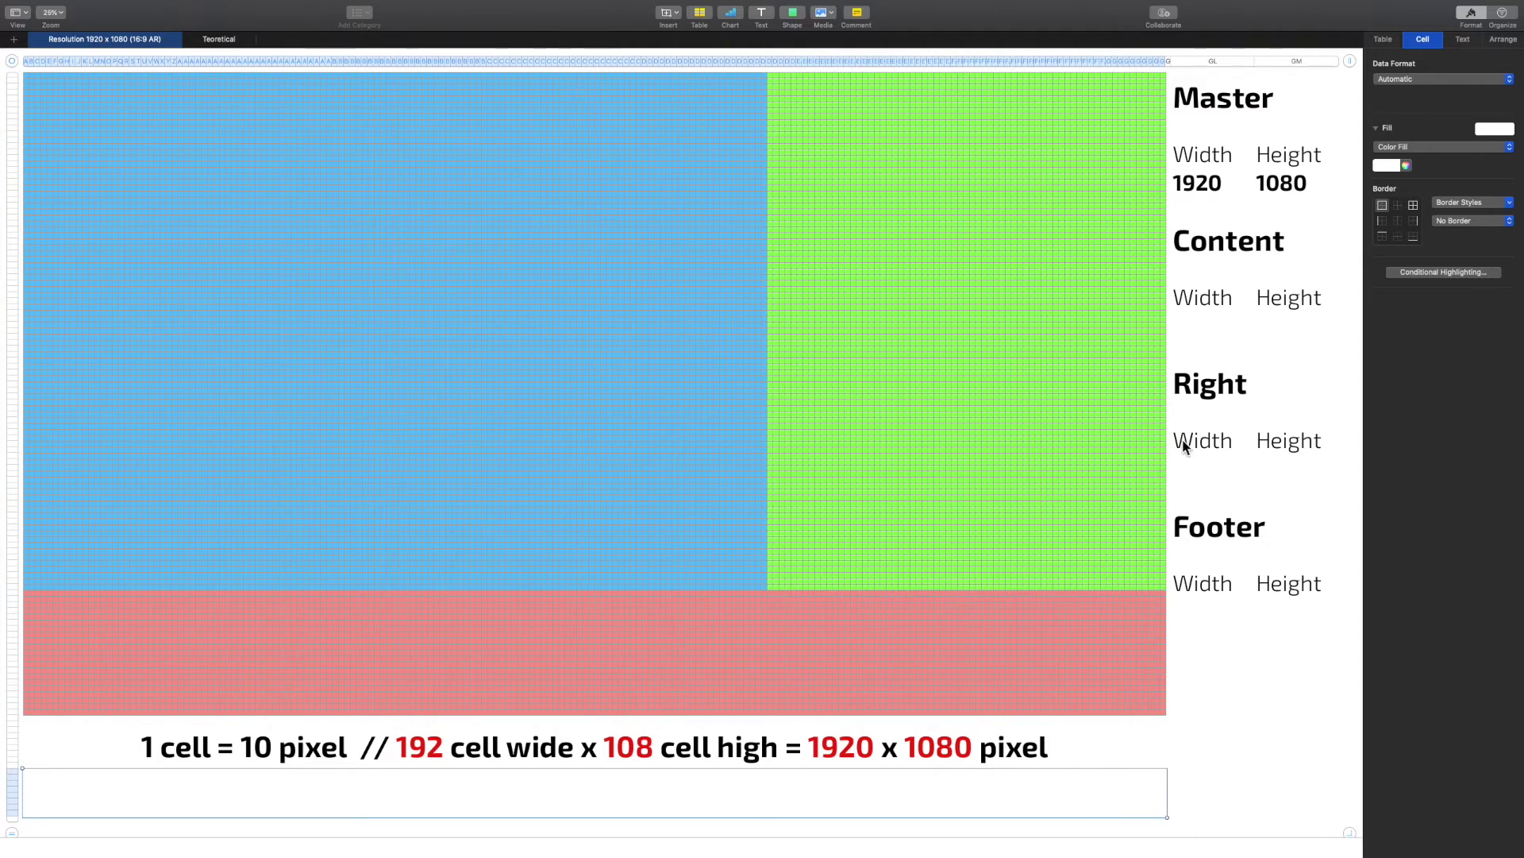
# Step: Count the red footer cells and enter Footer width 1920 and height 200
pyautogui.click(1196, 615)
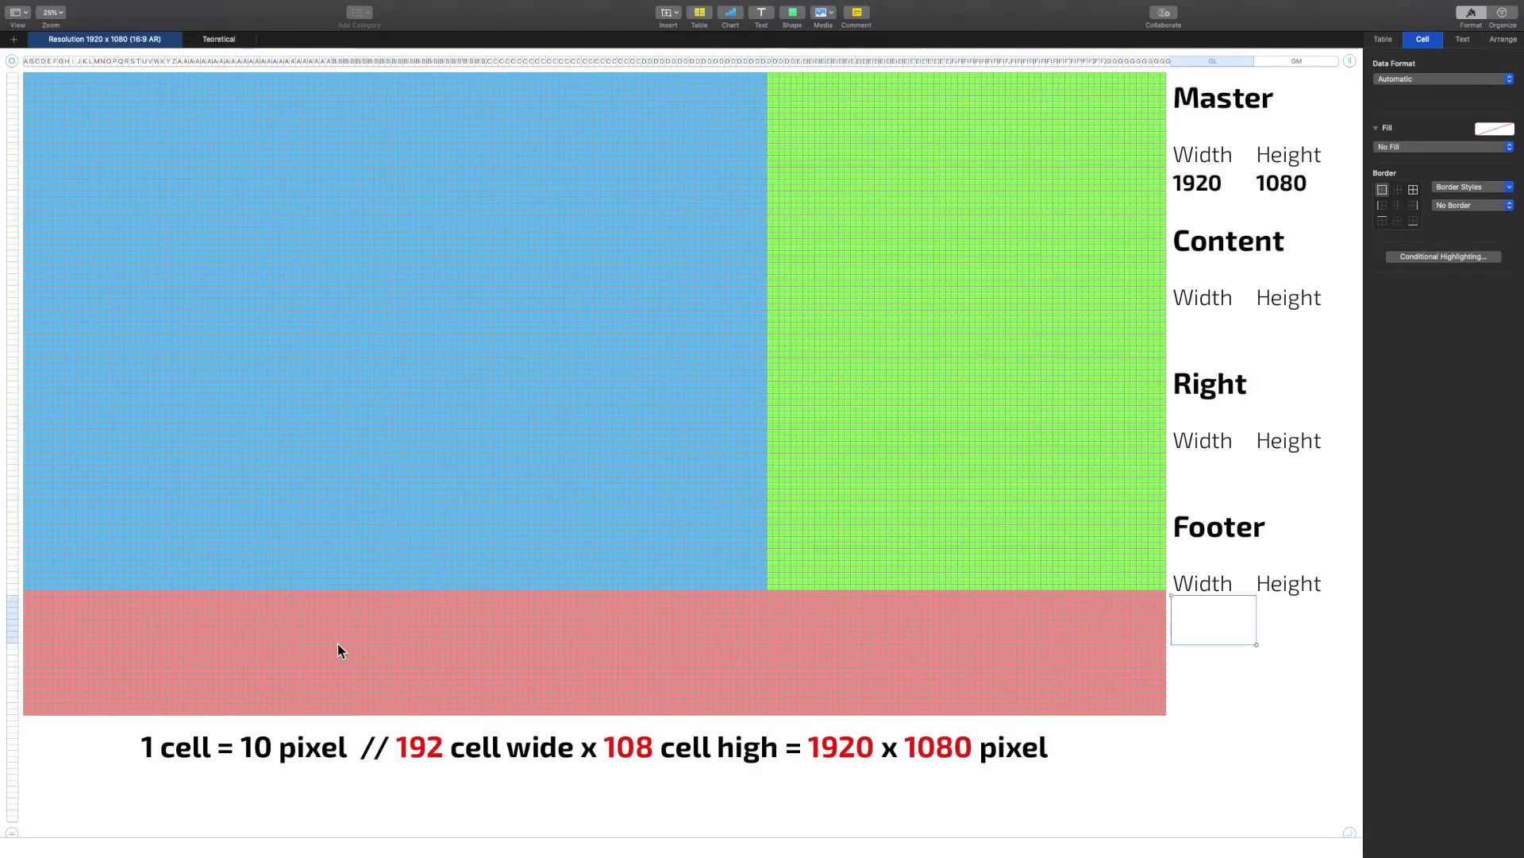
pyautogui.moveTo(23, 633); pyautogui.dragTo(1164, 638)
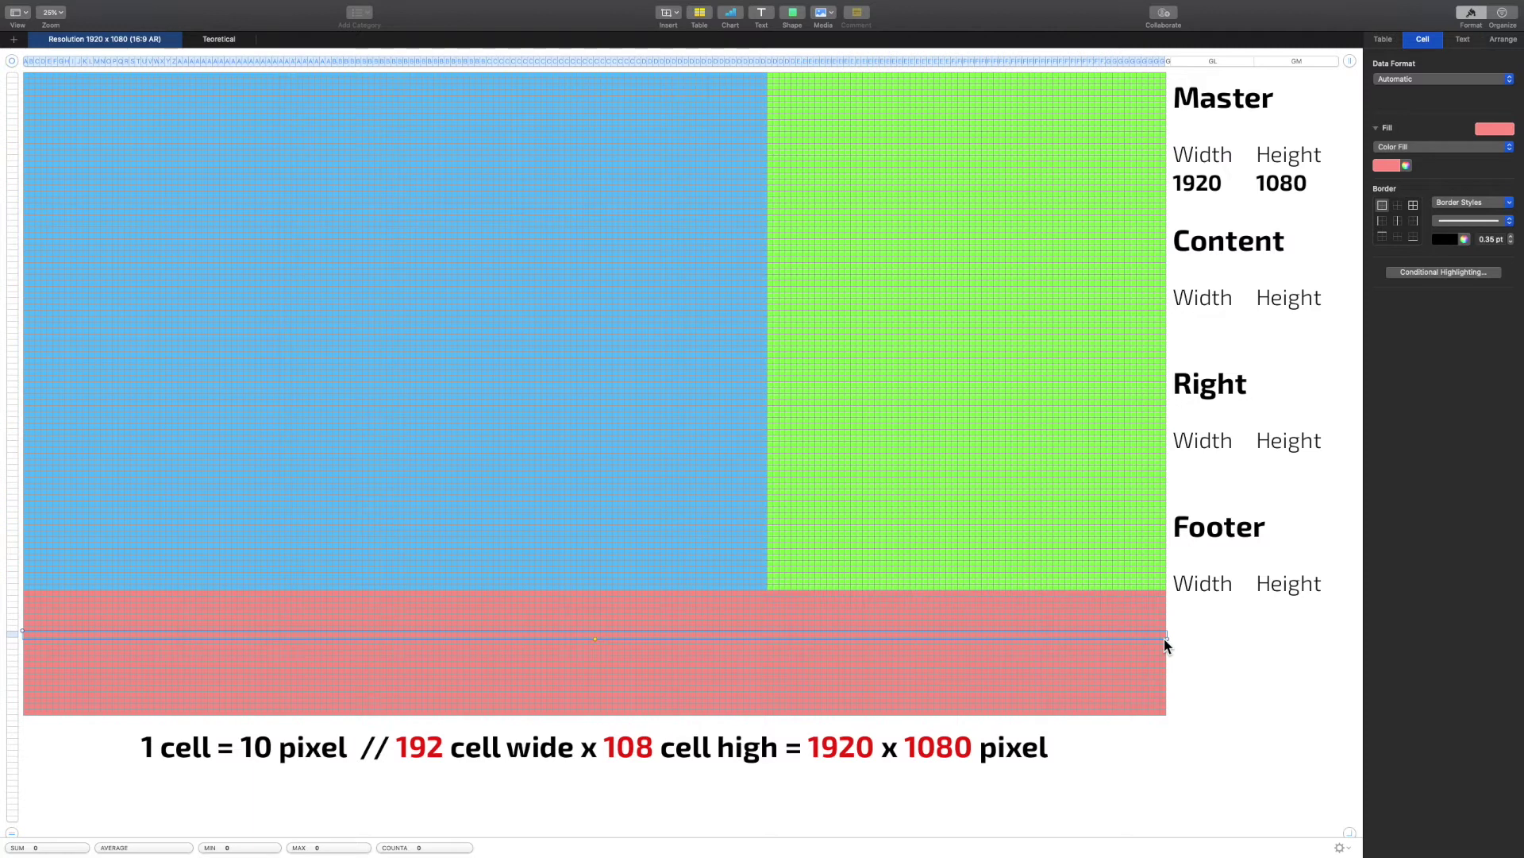
pyautogui.click(1209, 616)
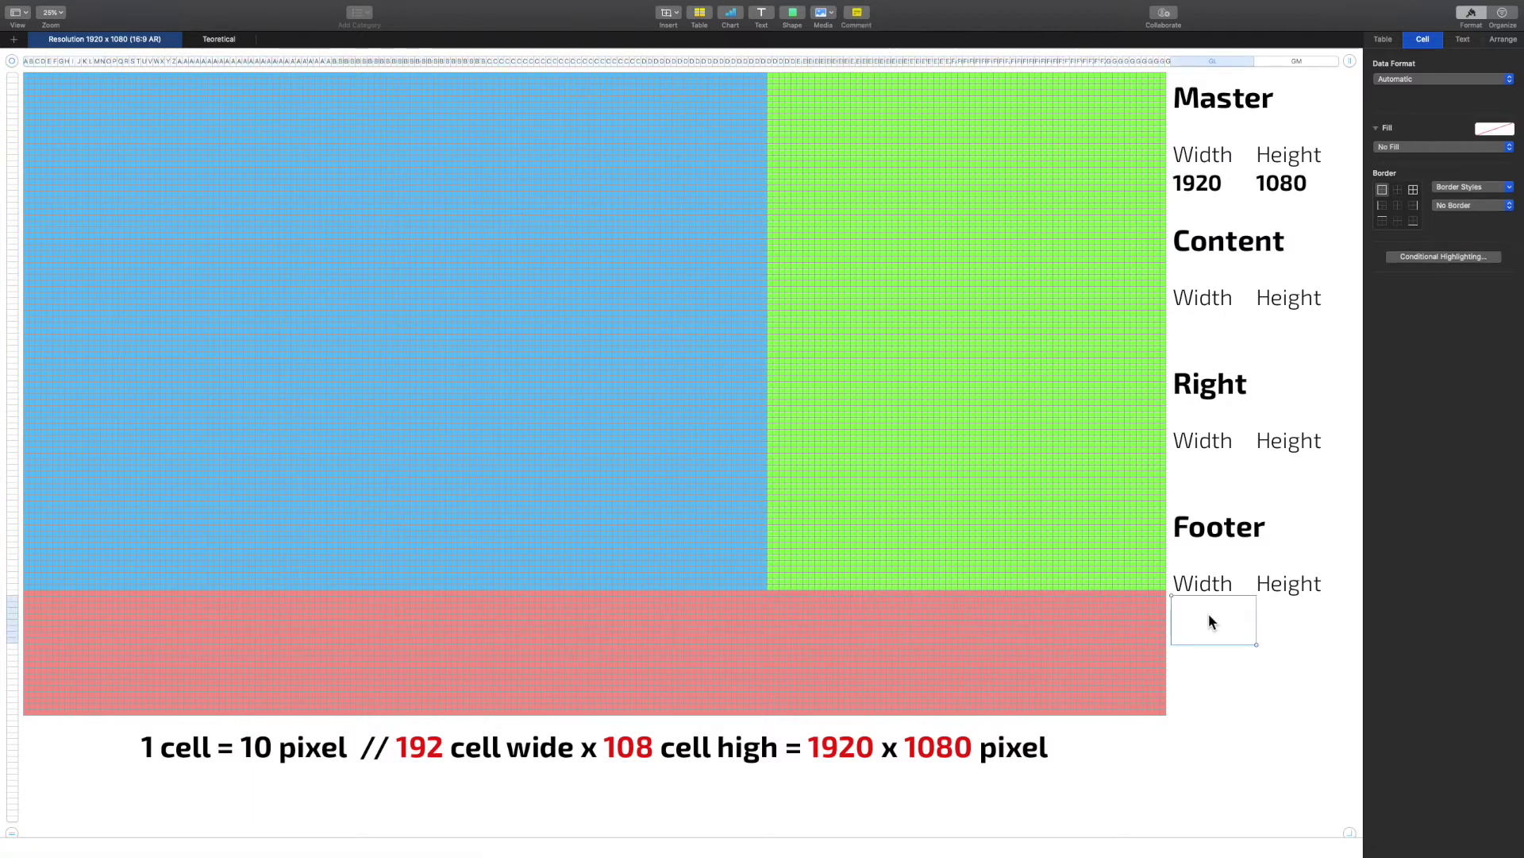
pyautogui.write('1920')
pyautogui.click(1302, 621)
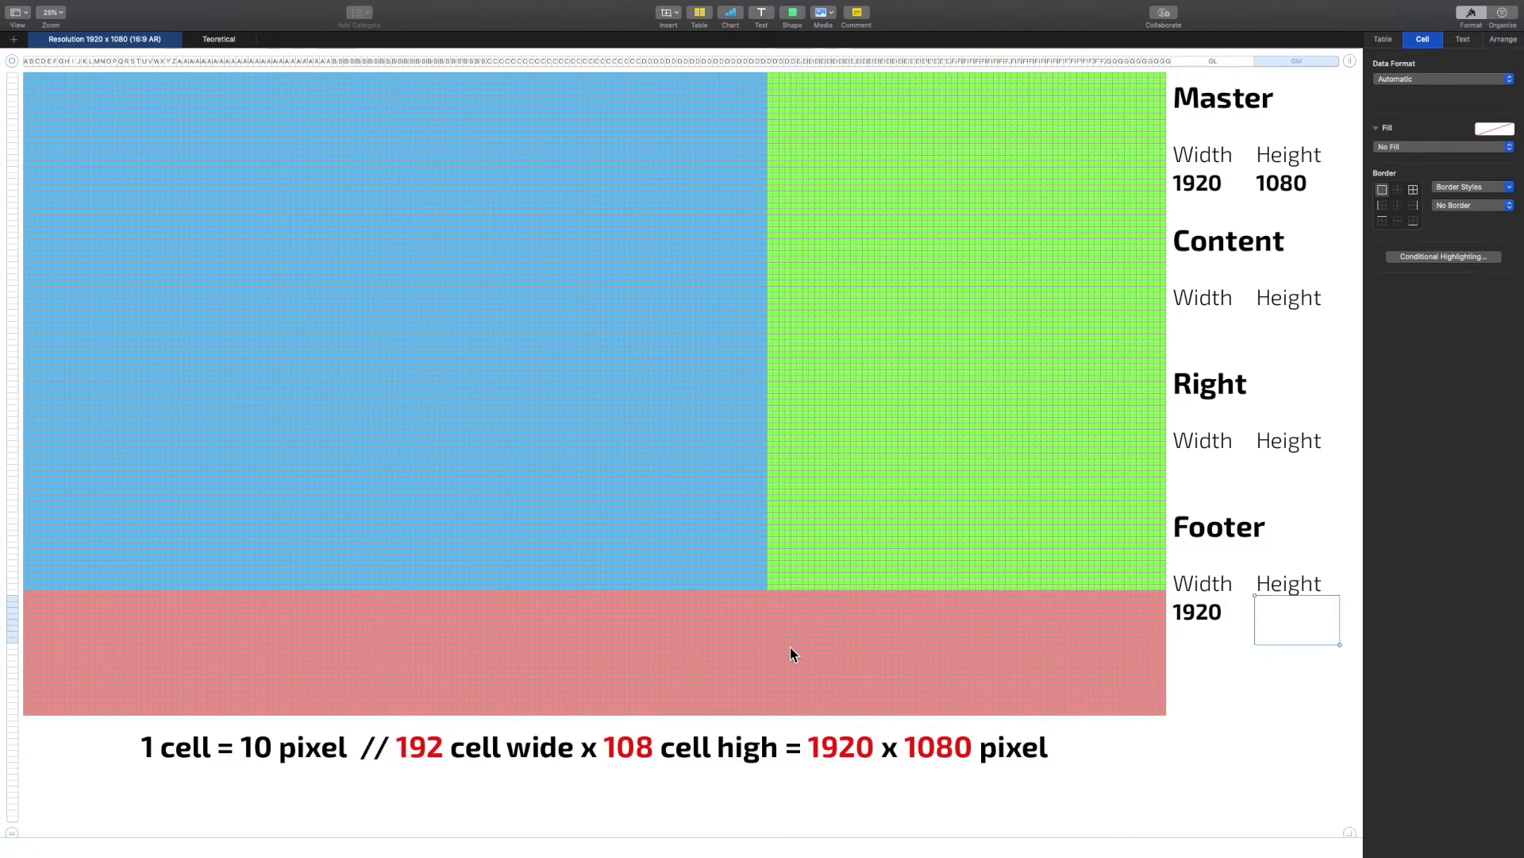
pyautogui.moveTo(698, 595); pyautogui.dragTo(698, 710)
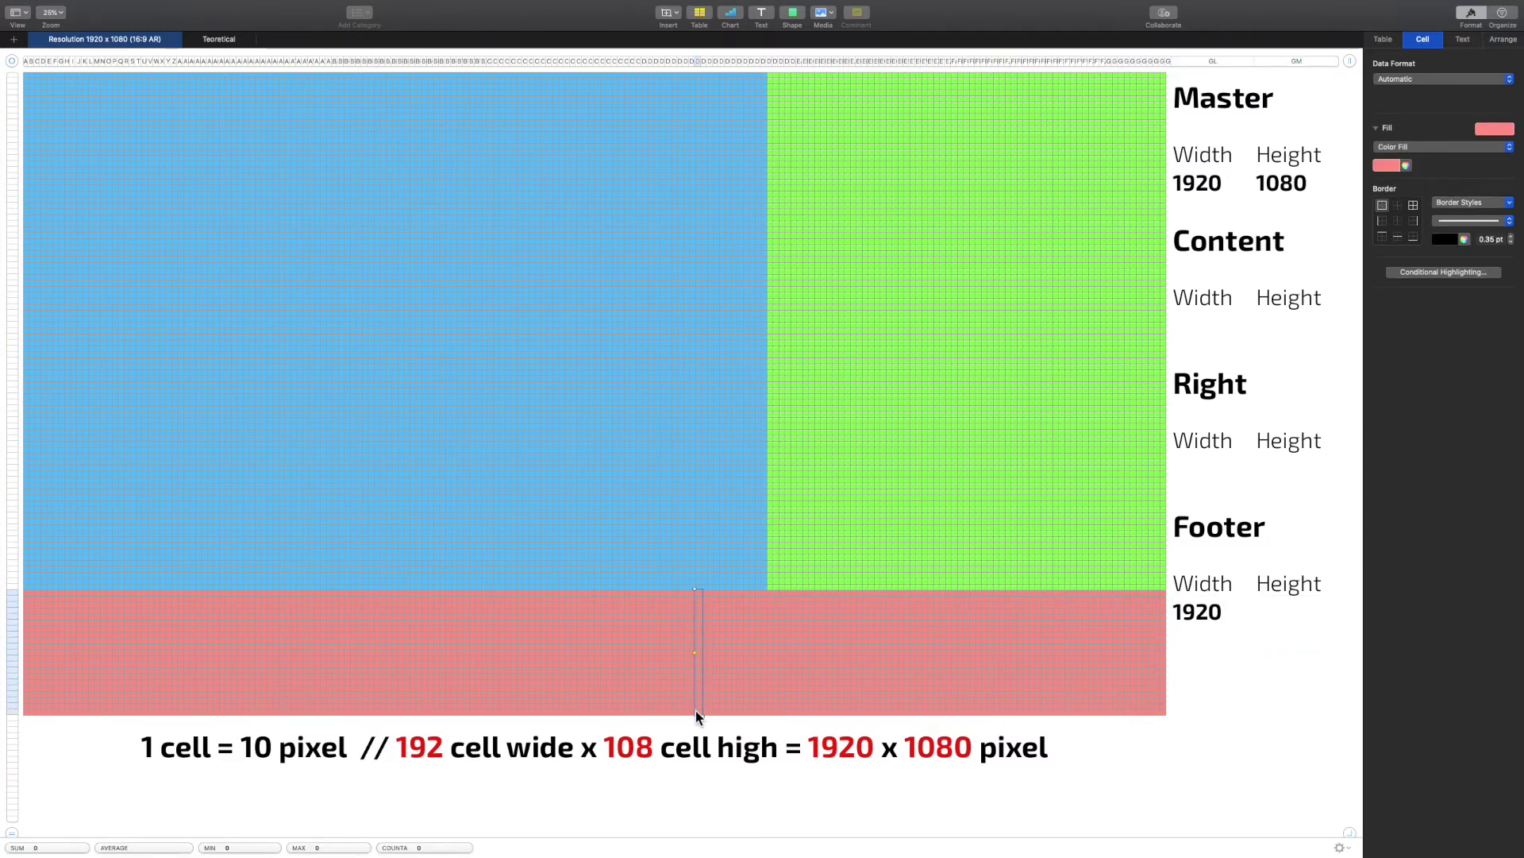
pyautogui.click(1289, 605)
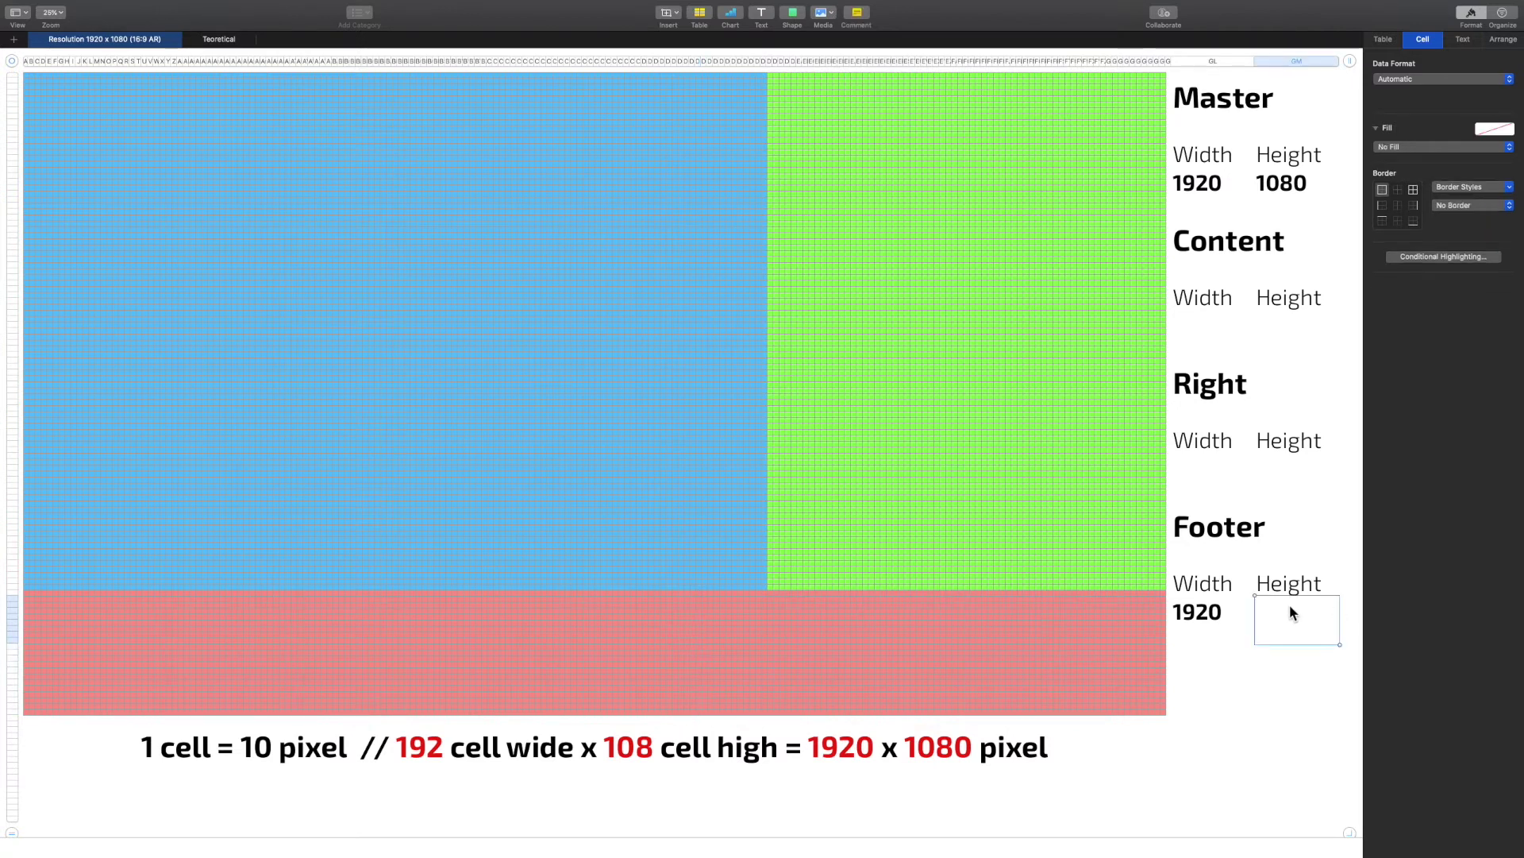
pyautogui.write('200')
pyautogui.press('Return')
# Step: Count the green cells and enter Right width 600 and height 880
pyautogui.click(1195, 482)
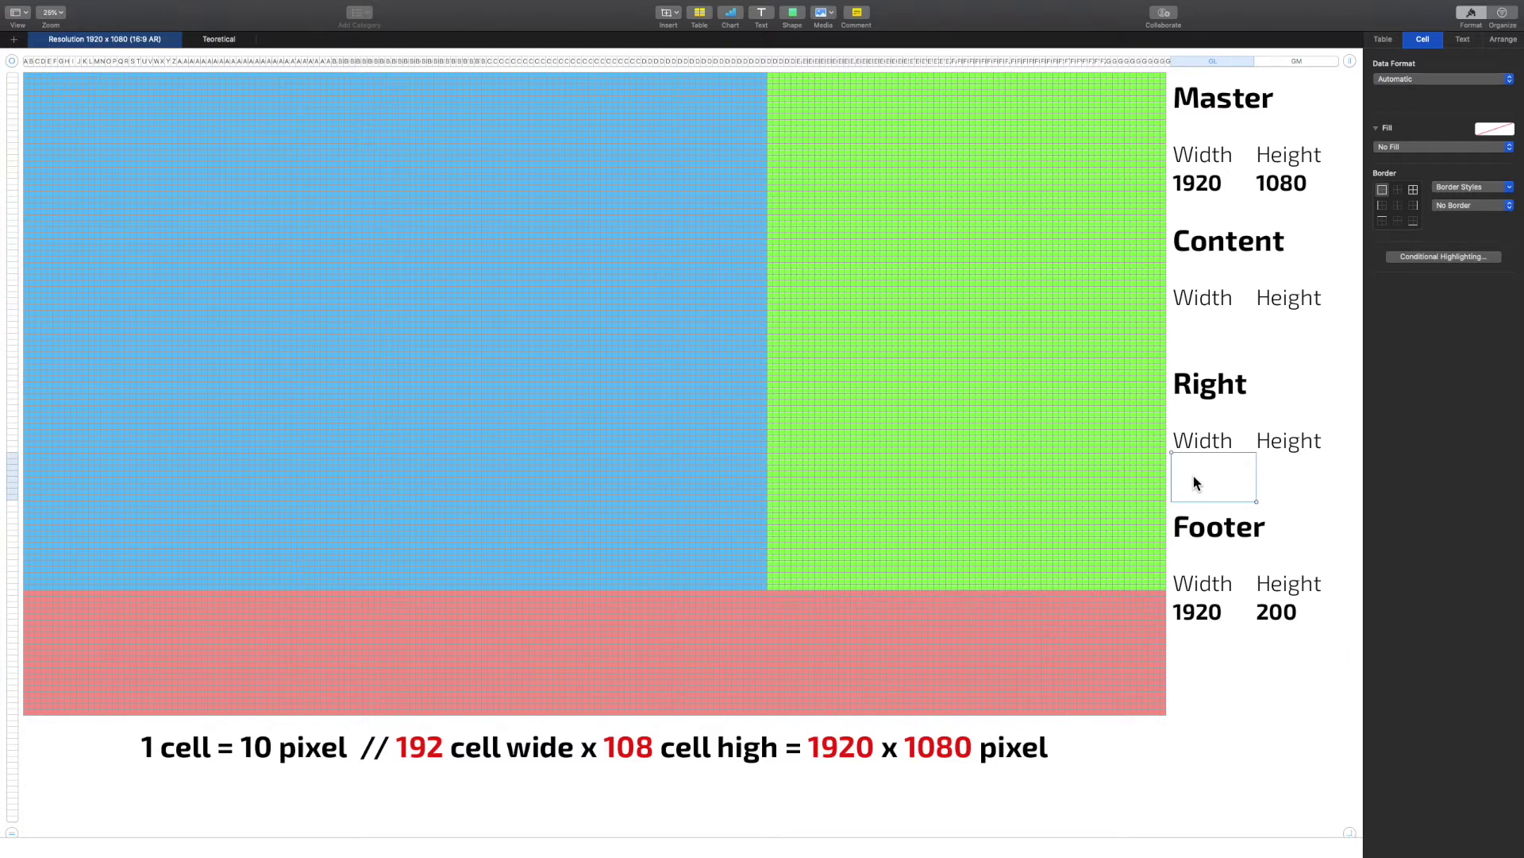
pyautogui.moveTo(769, 317); pyautogui.dragTo(1161, 321)
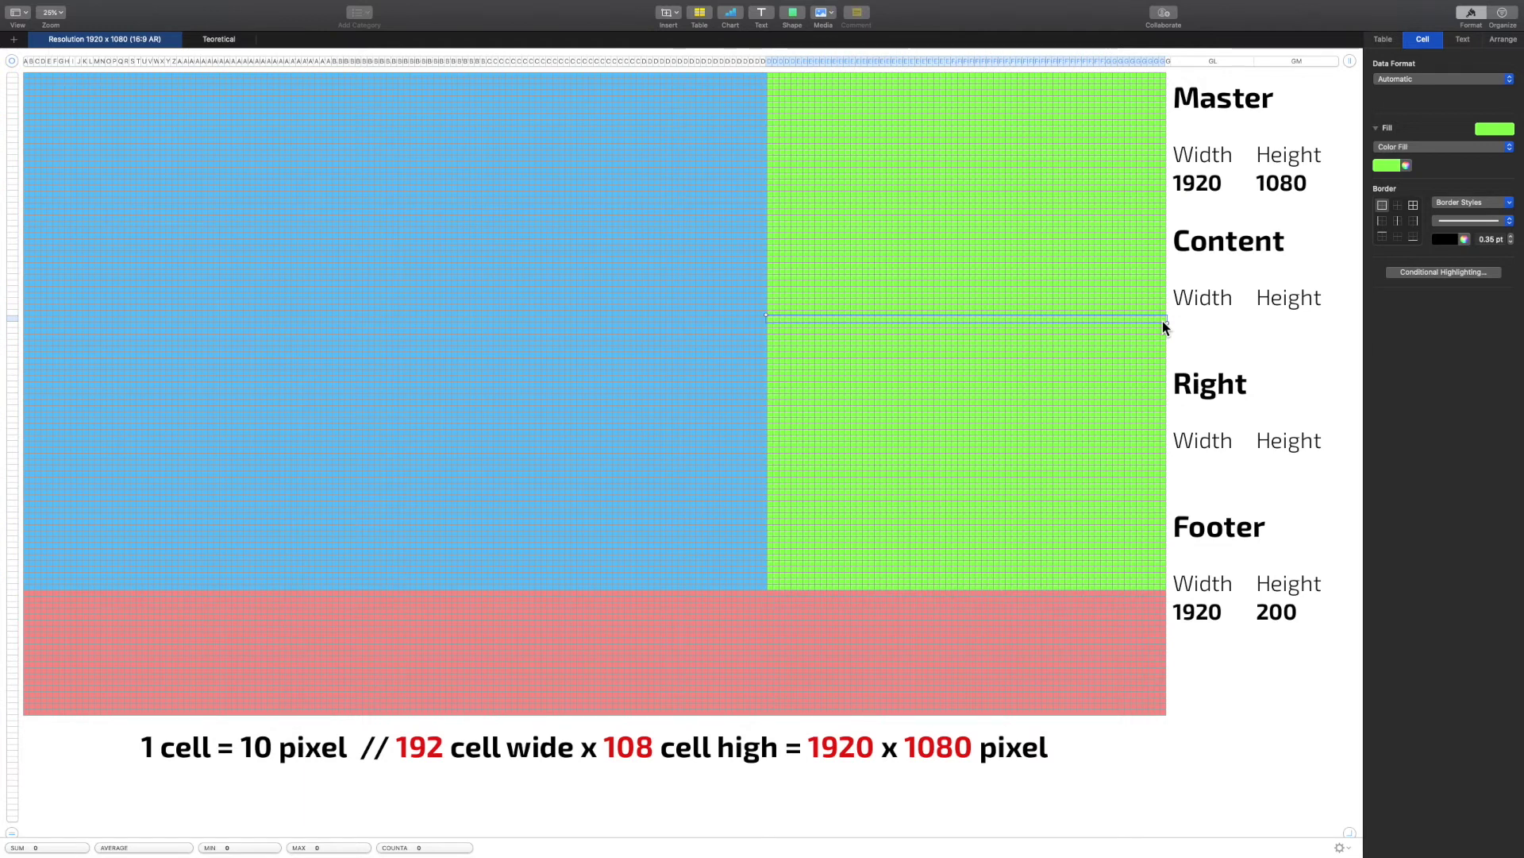
pyautogui.click(1206, 467)
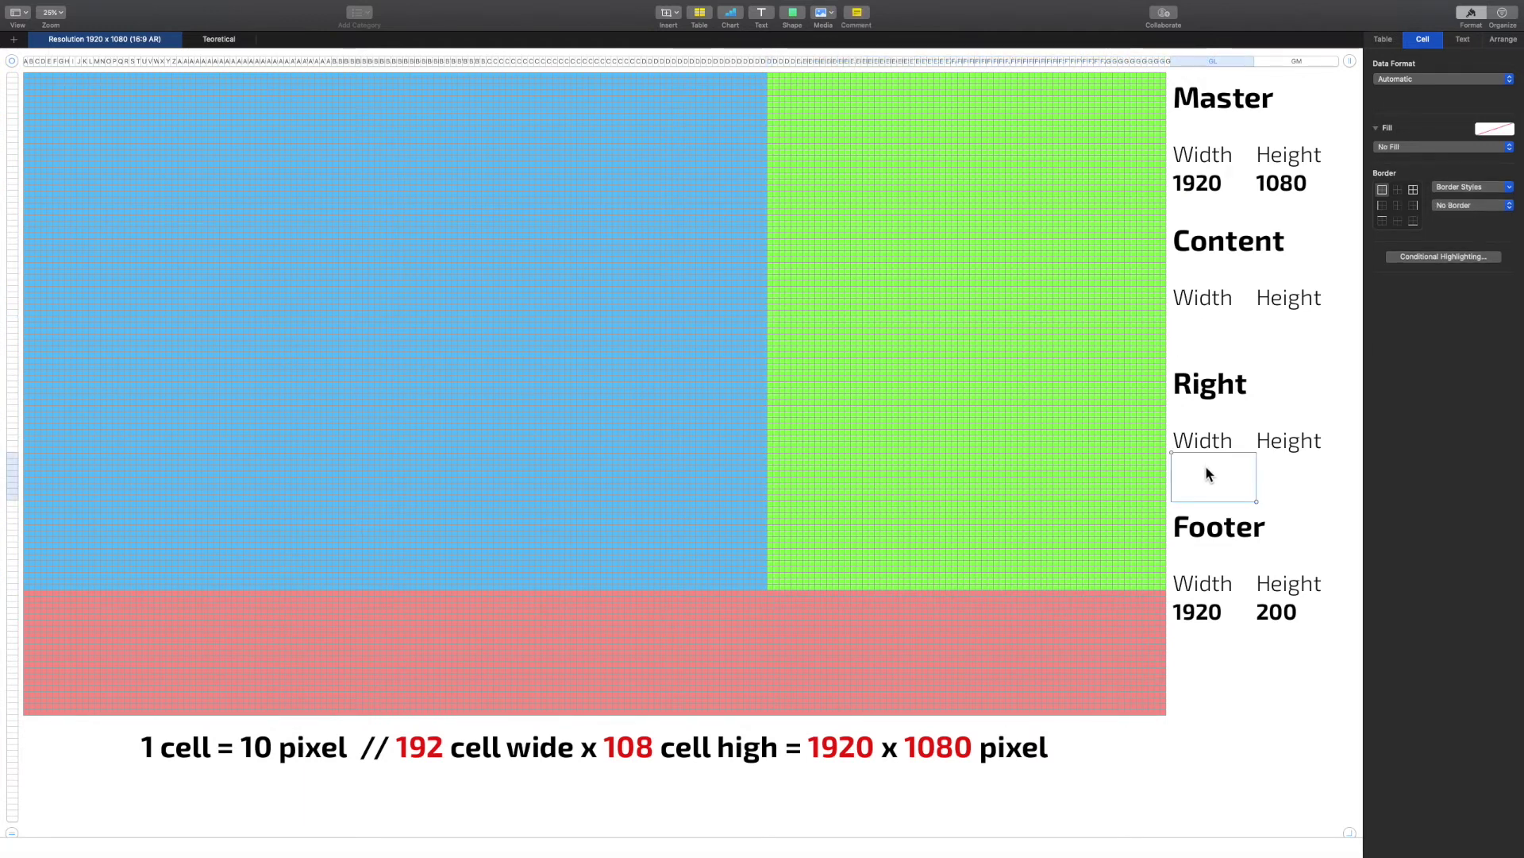
pyautogui.write('6600')
pyautogui.press('BackSpace')
pyautogui.press('BackSpace')
pyautogui.press('BackSpace')
pyautogui.write('00')
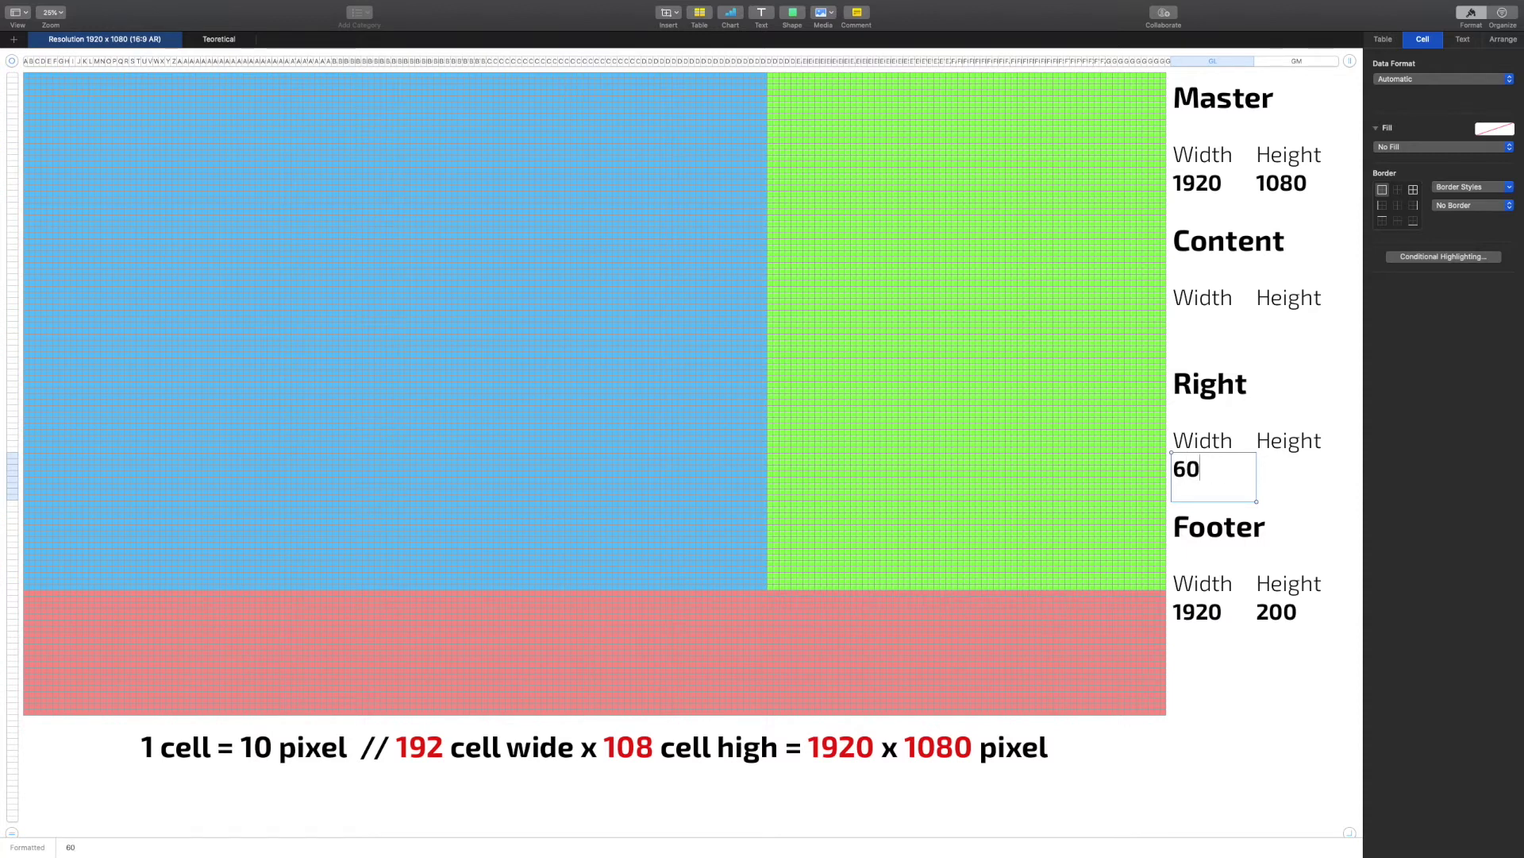
pyautogui.click(1280, 468)
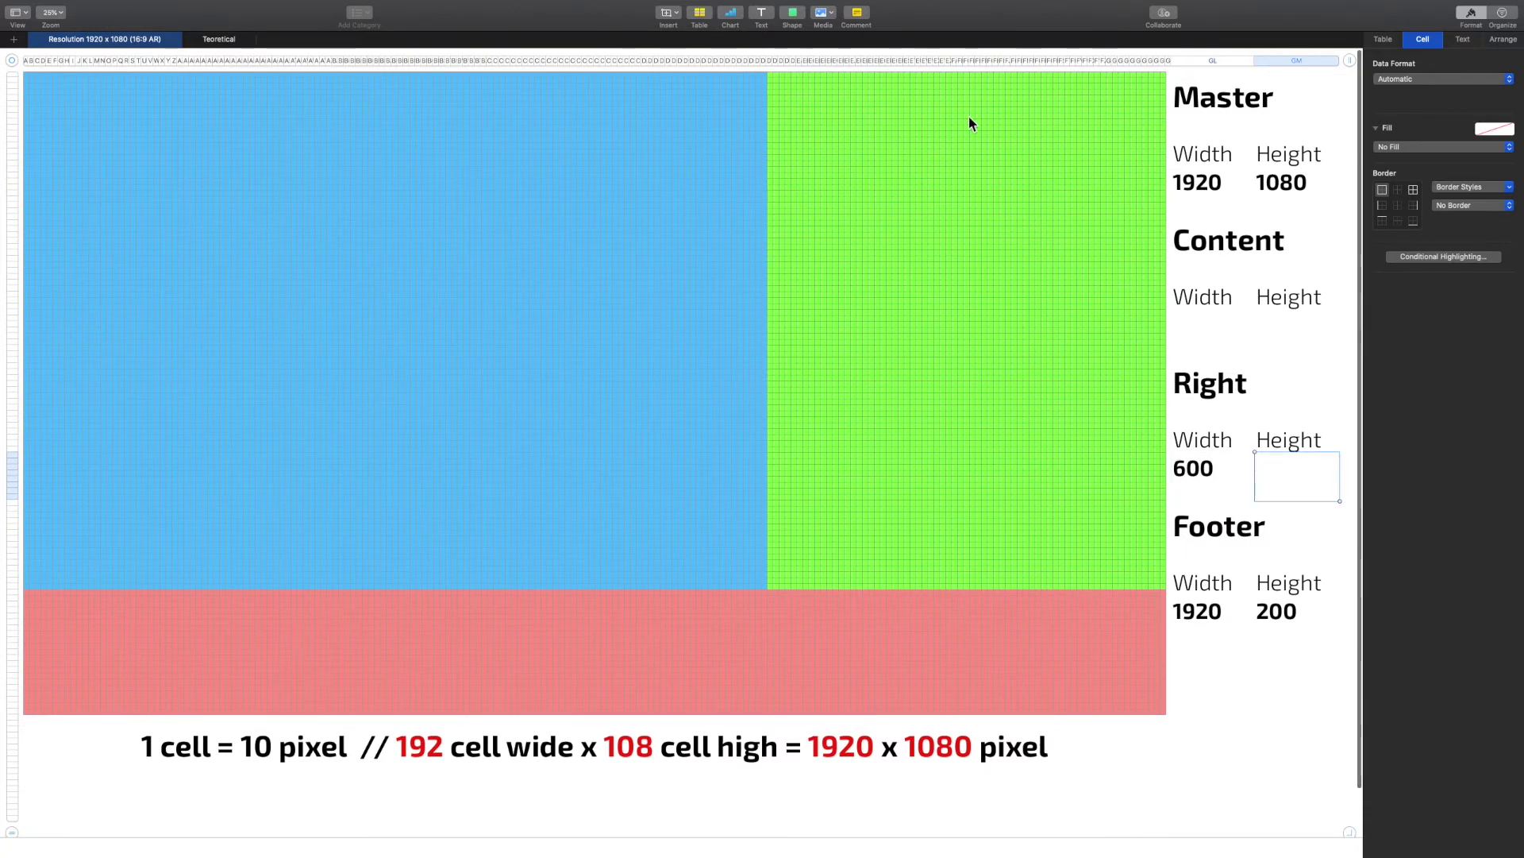
pyautogui.moveTo(929, 76); pyautogui.dragTo(930, 587)
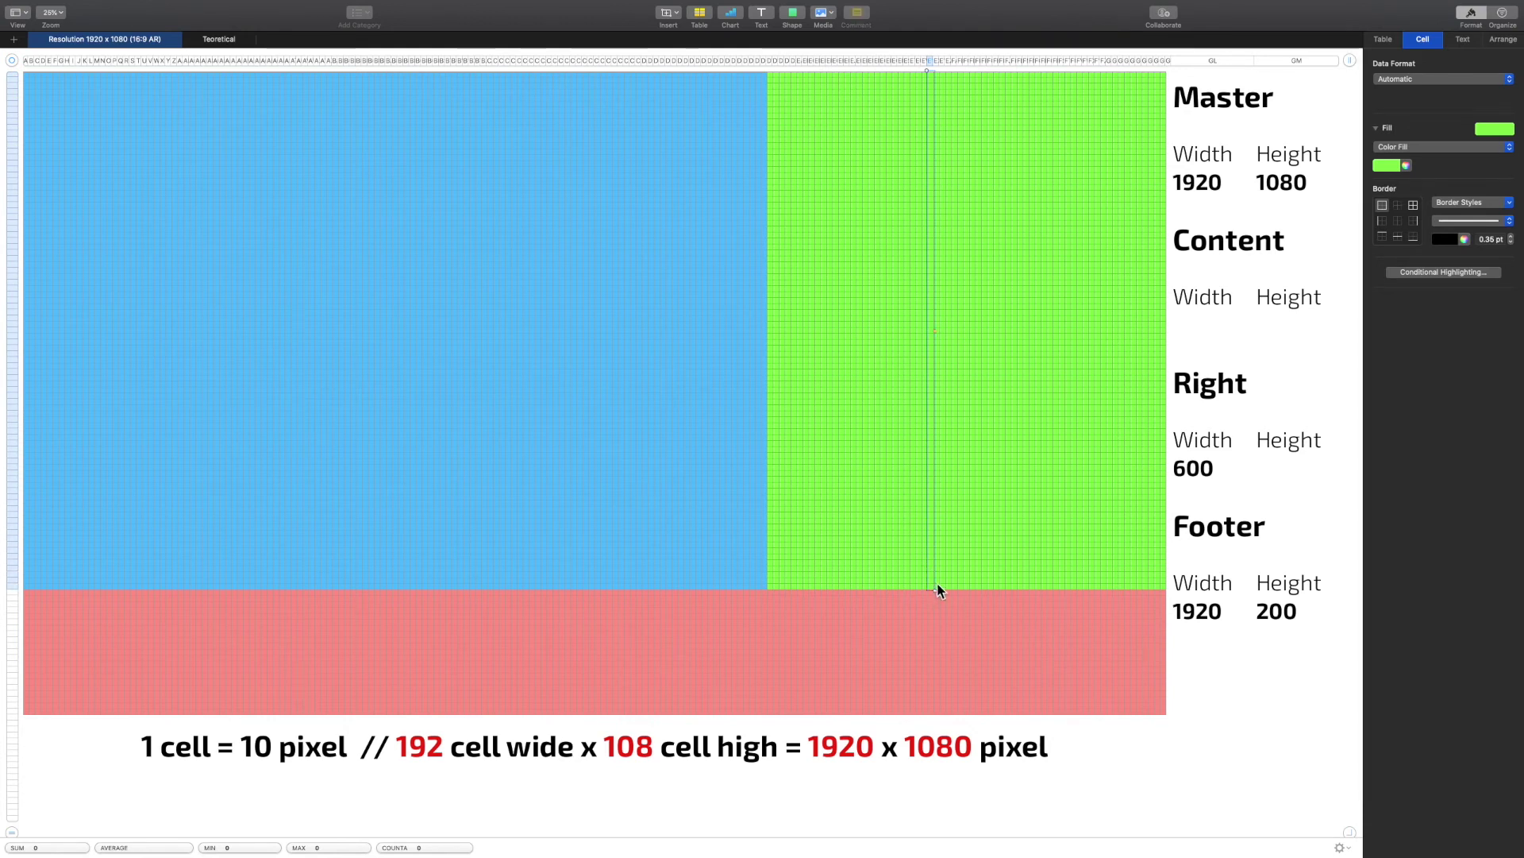
pyautogui.click(1265, 471)
pyautogui.write('880')
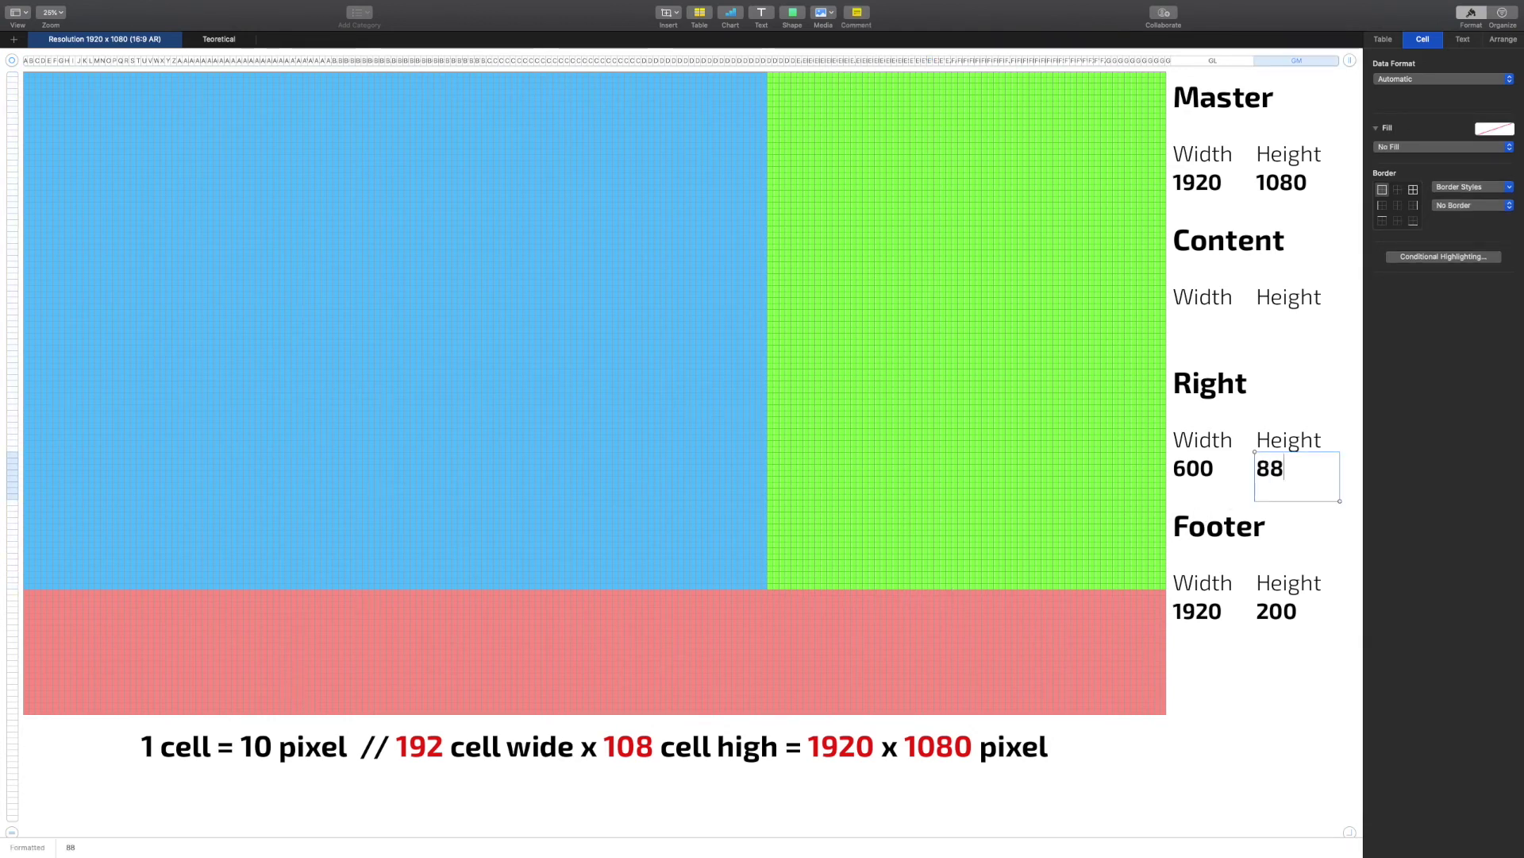
pyautogui.click(1194, 324)
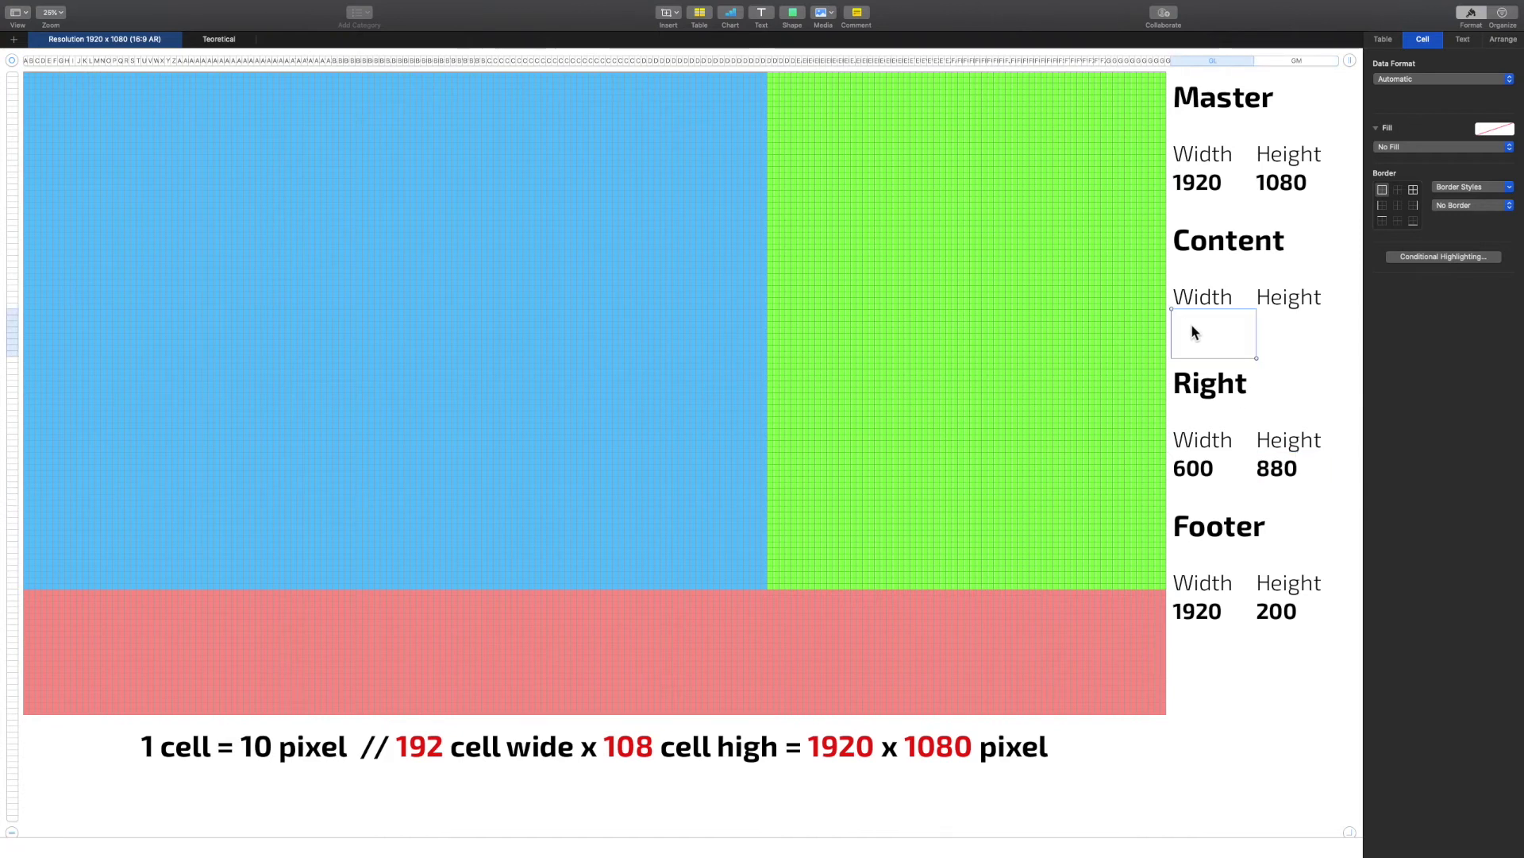
# Step: Count the blue cells and enter Content width 1320 and height 880
pyautogui.moveTo(24, 244); pyautogui.dragTo(767, 244)
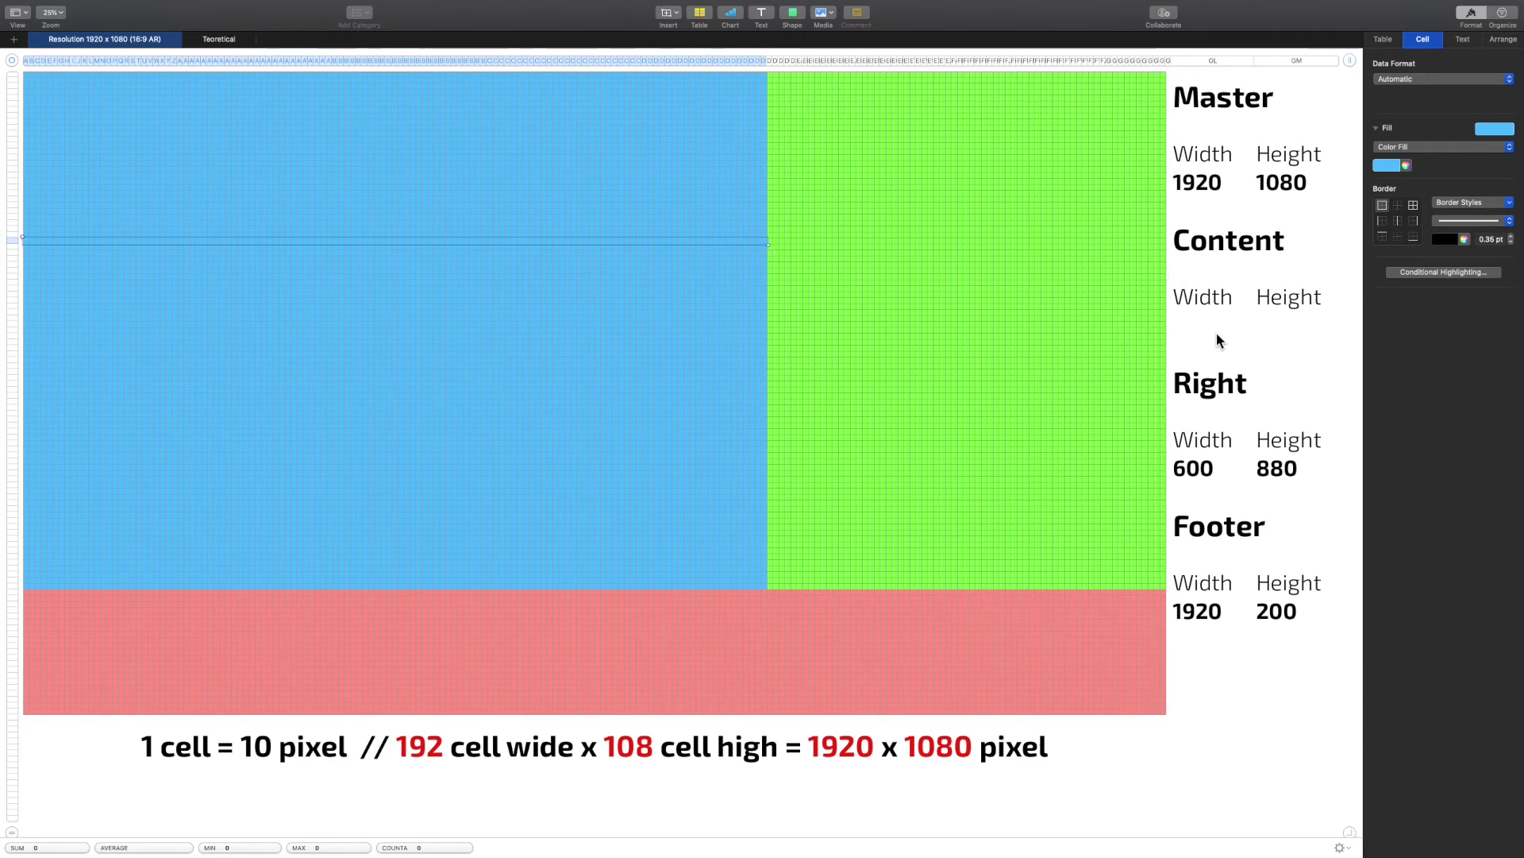
pyautogui.click(1197, 322)
pyautogui.write('132')
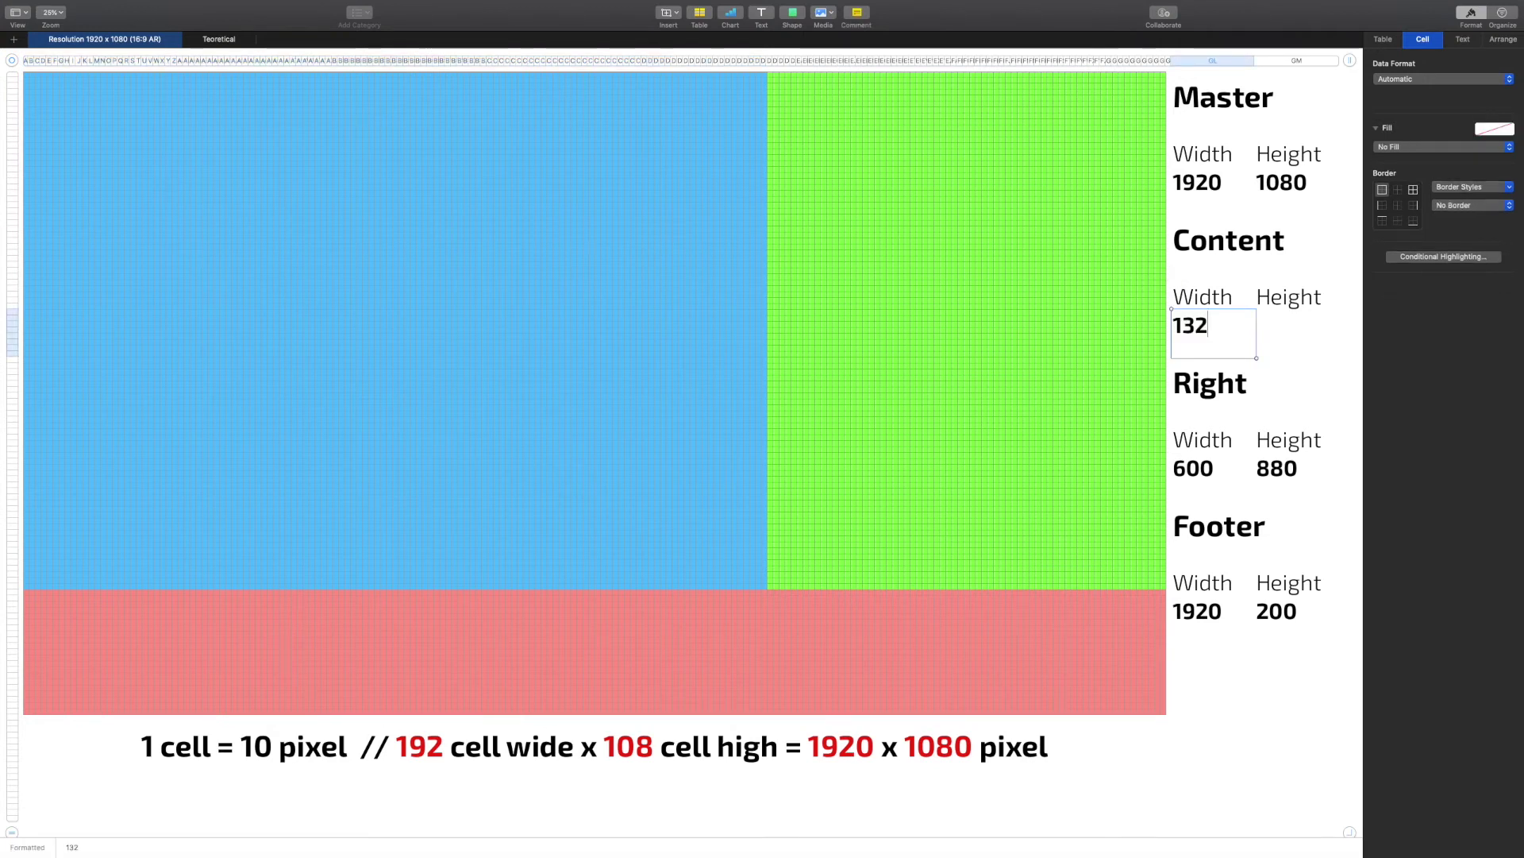
pyautogui.write('0')
pyautogui.click(1303, 326)
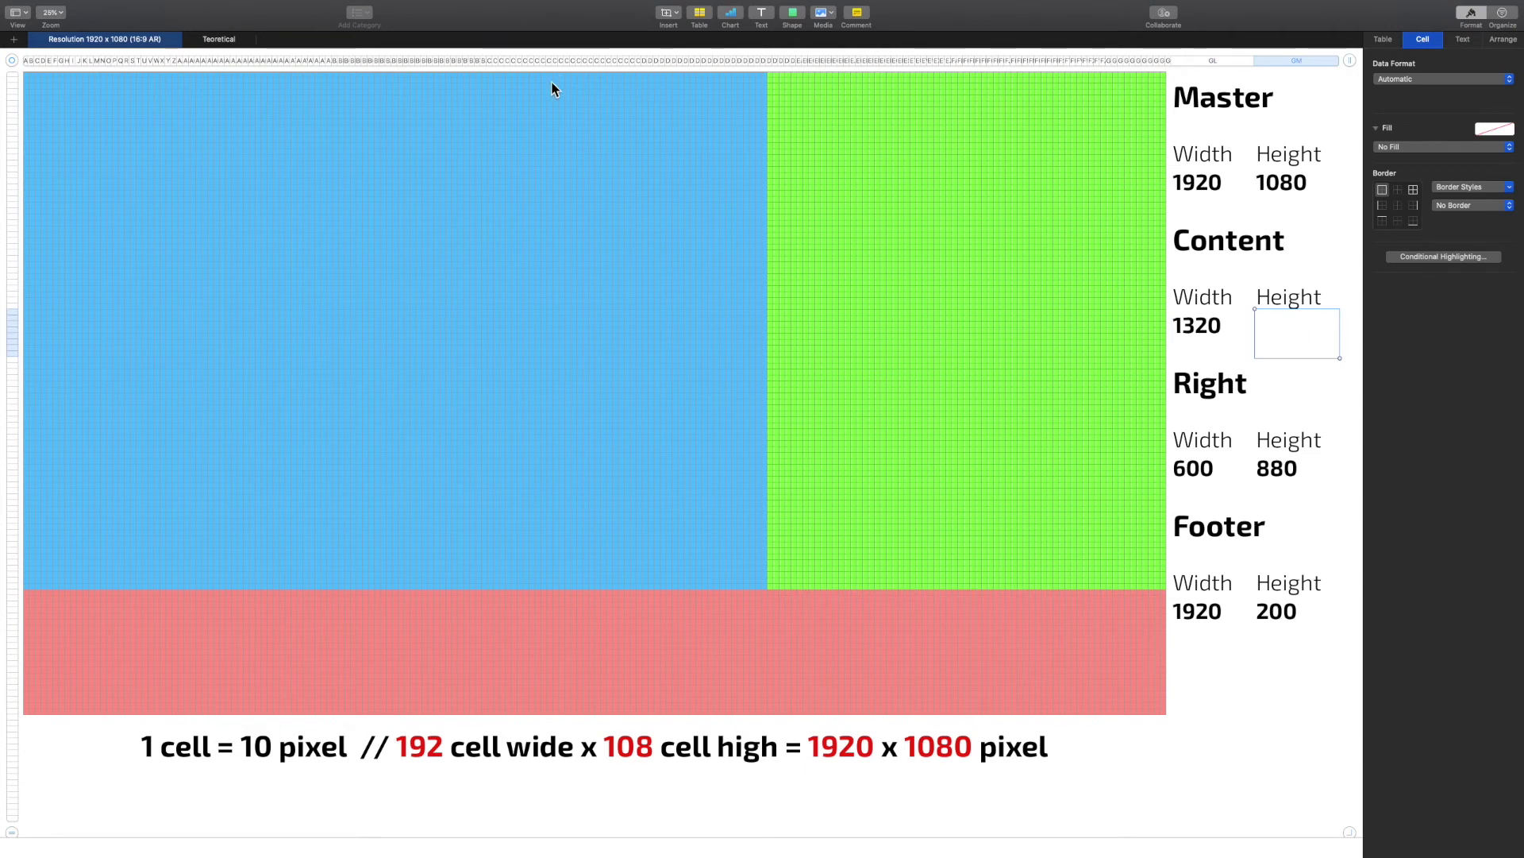
pyautogui.moveTo(537, 76); pyautogui.dragTo(540, 588)
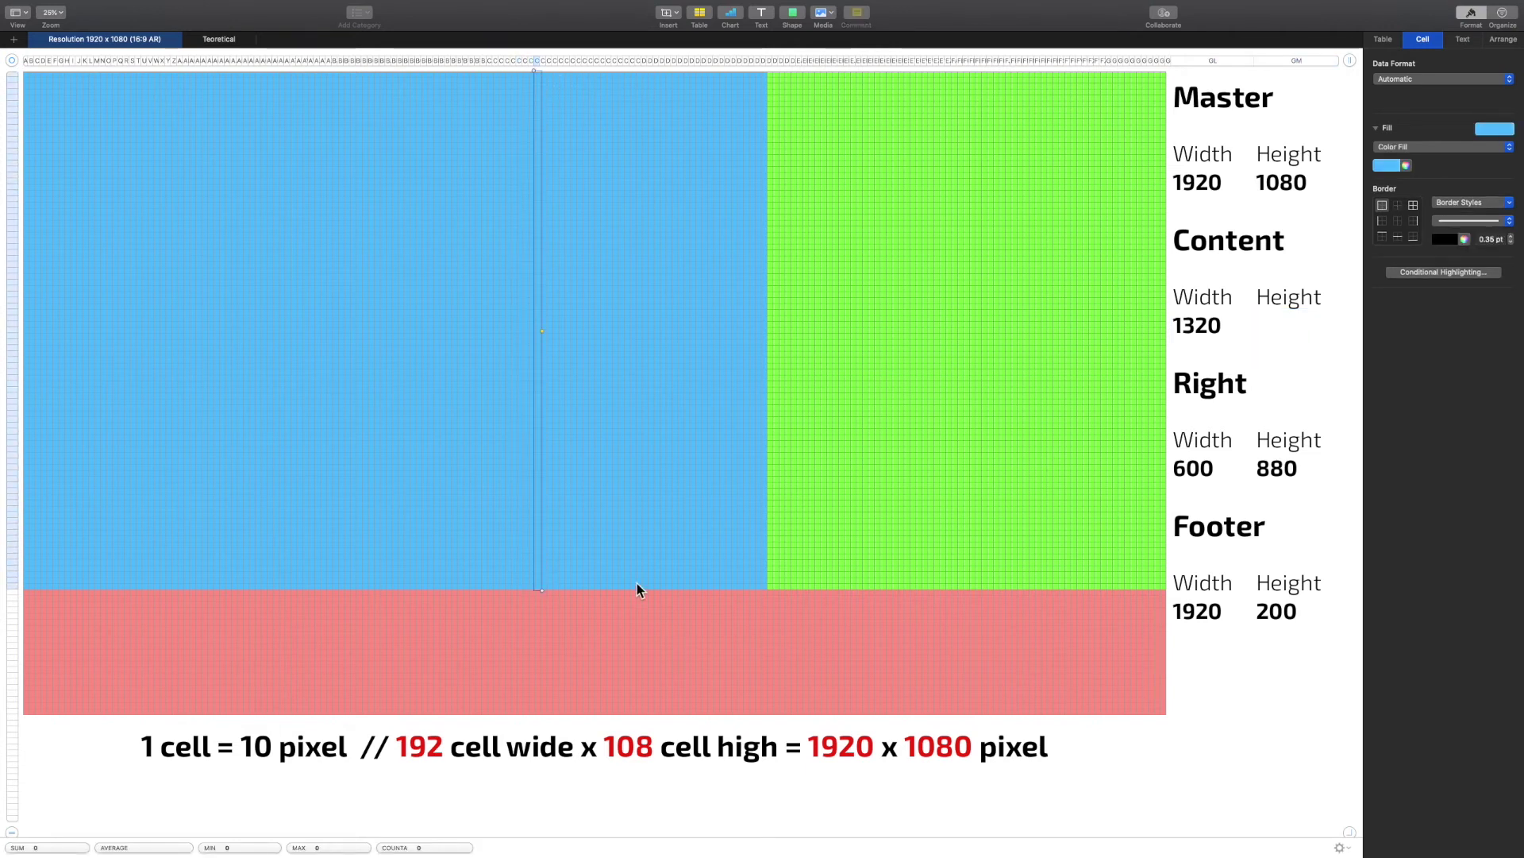
pyautogui.click(1280, 328)
pyautogui.write('9')
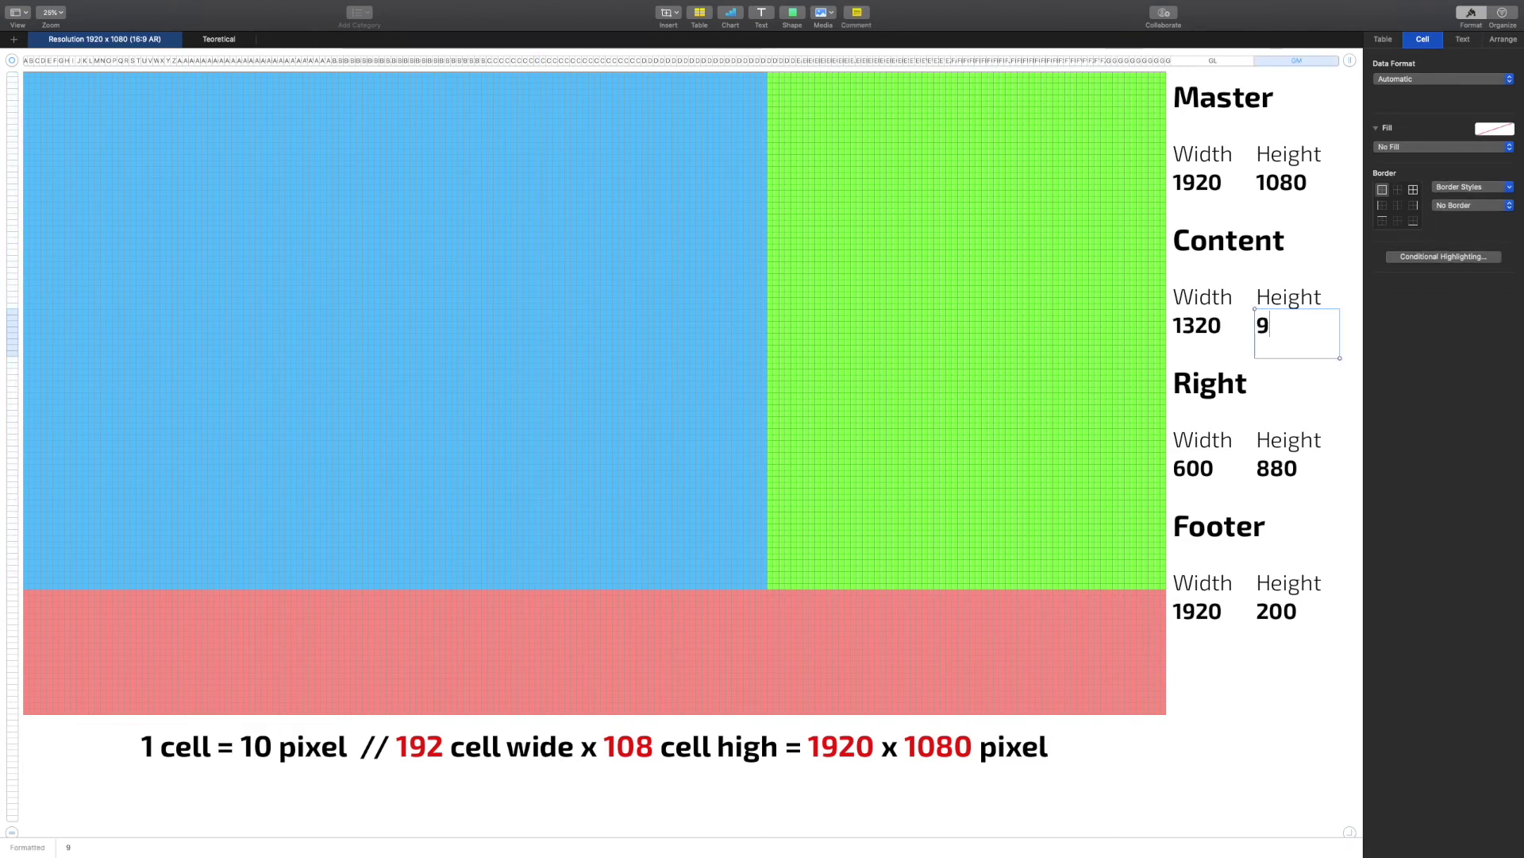
pyautogui.press('BackSpace')
pyautogui.write('880')
pyautogui.press('Return')
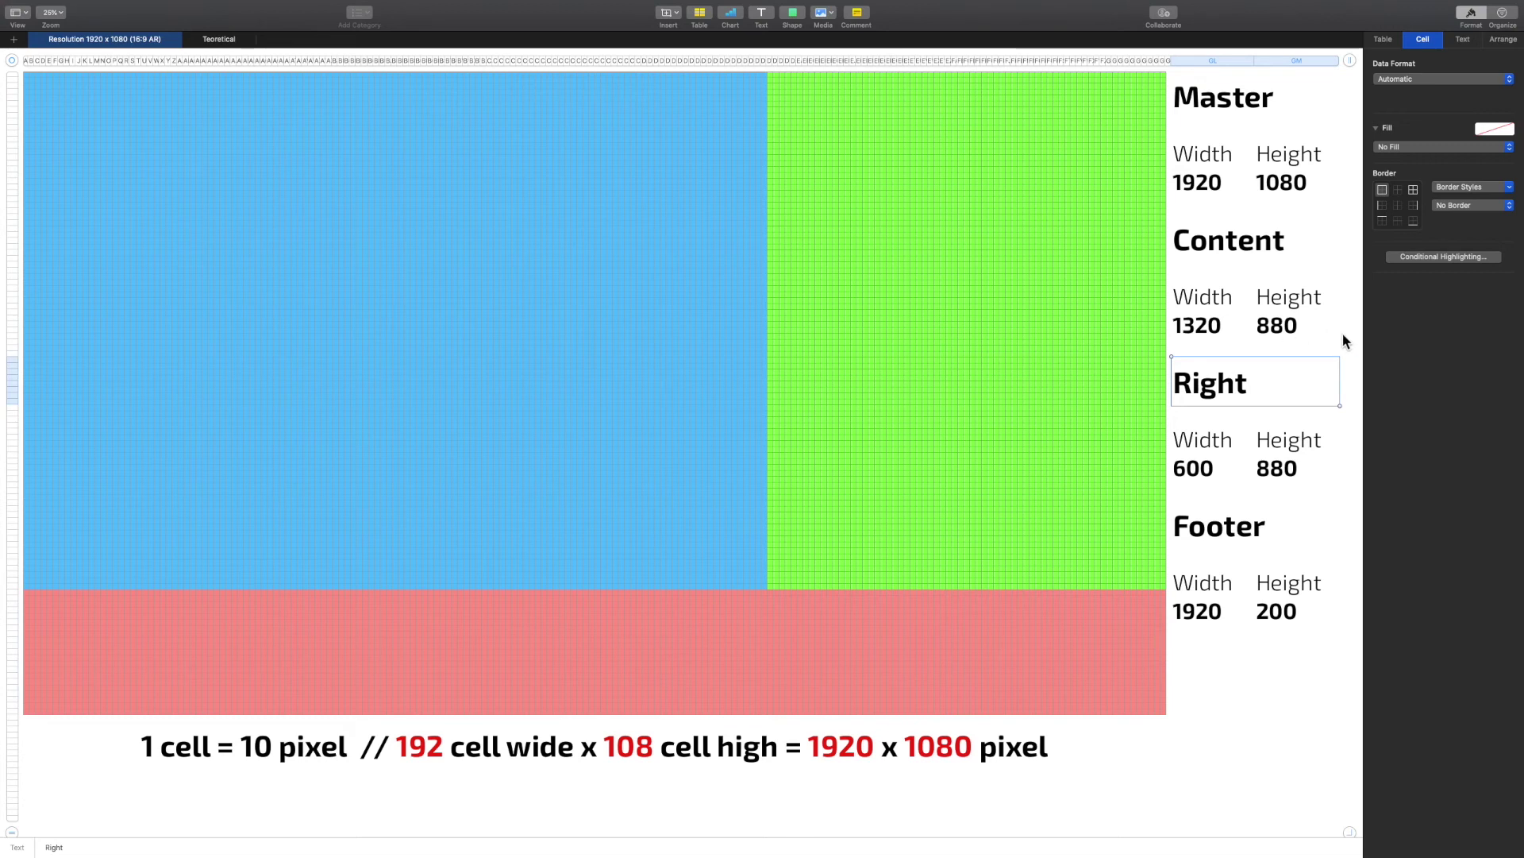
pyautogui.moveTo(1222, 334); pyautogui.dragTo(1290, 334)
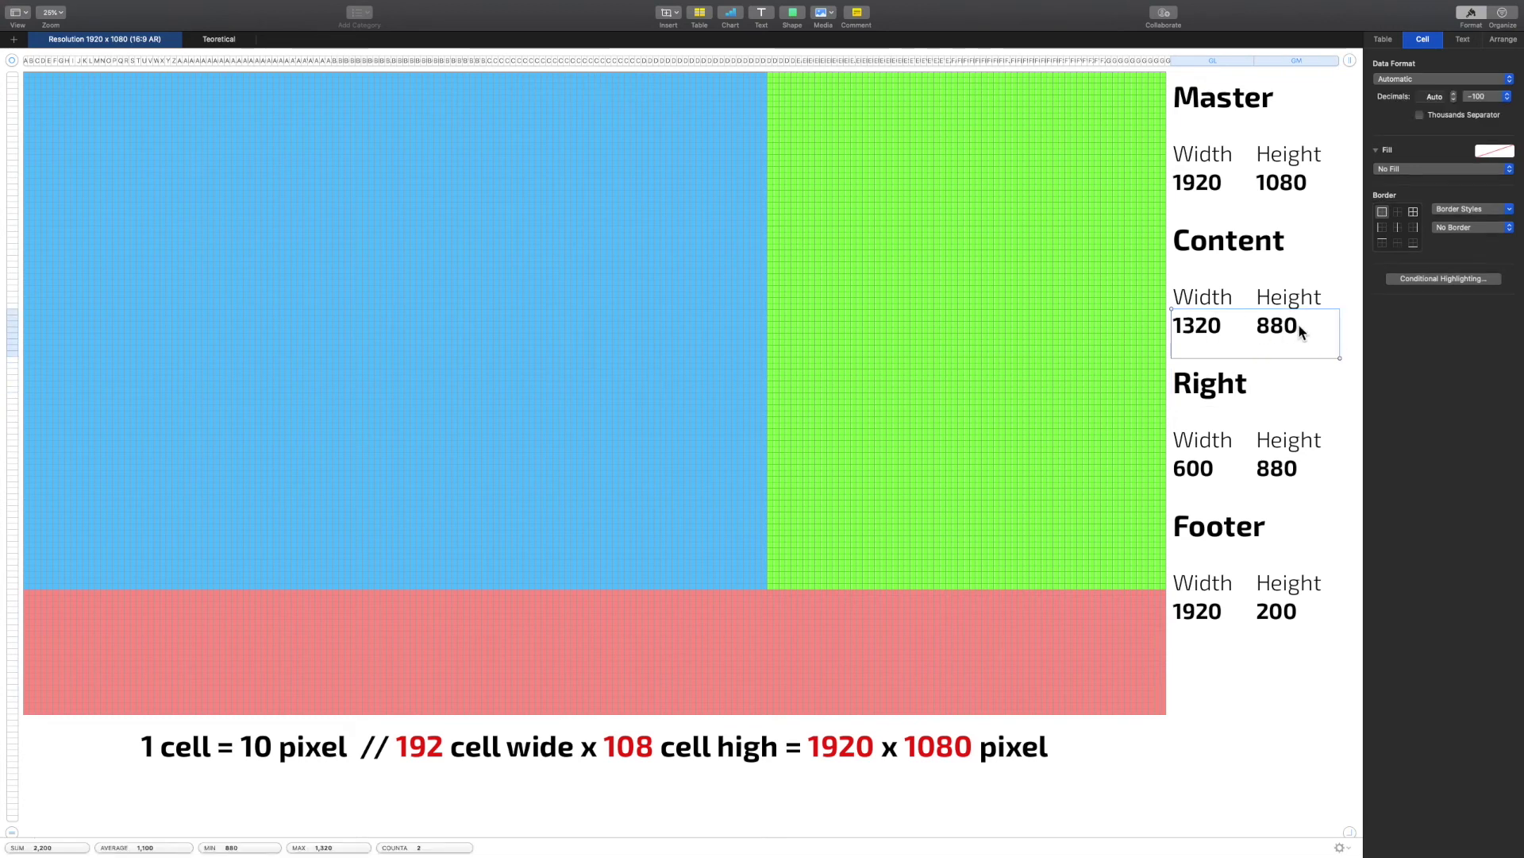
pyautogui.moveTo(1213, 464); pyautogui.dragTo(1271, 468)
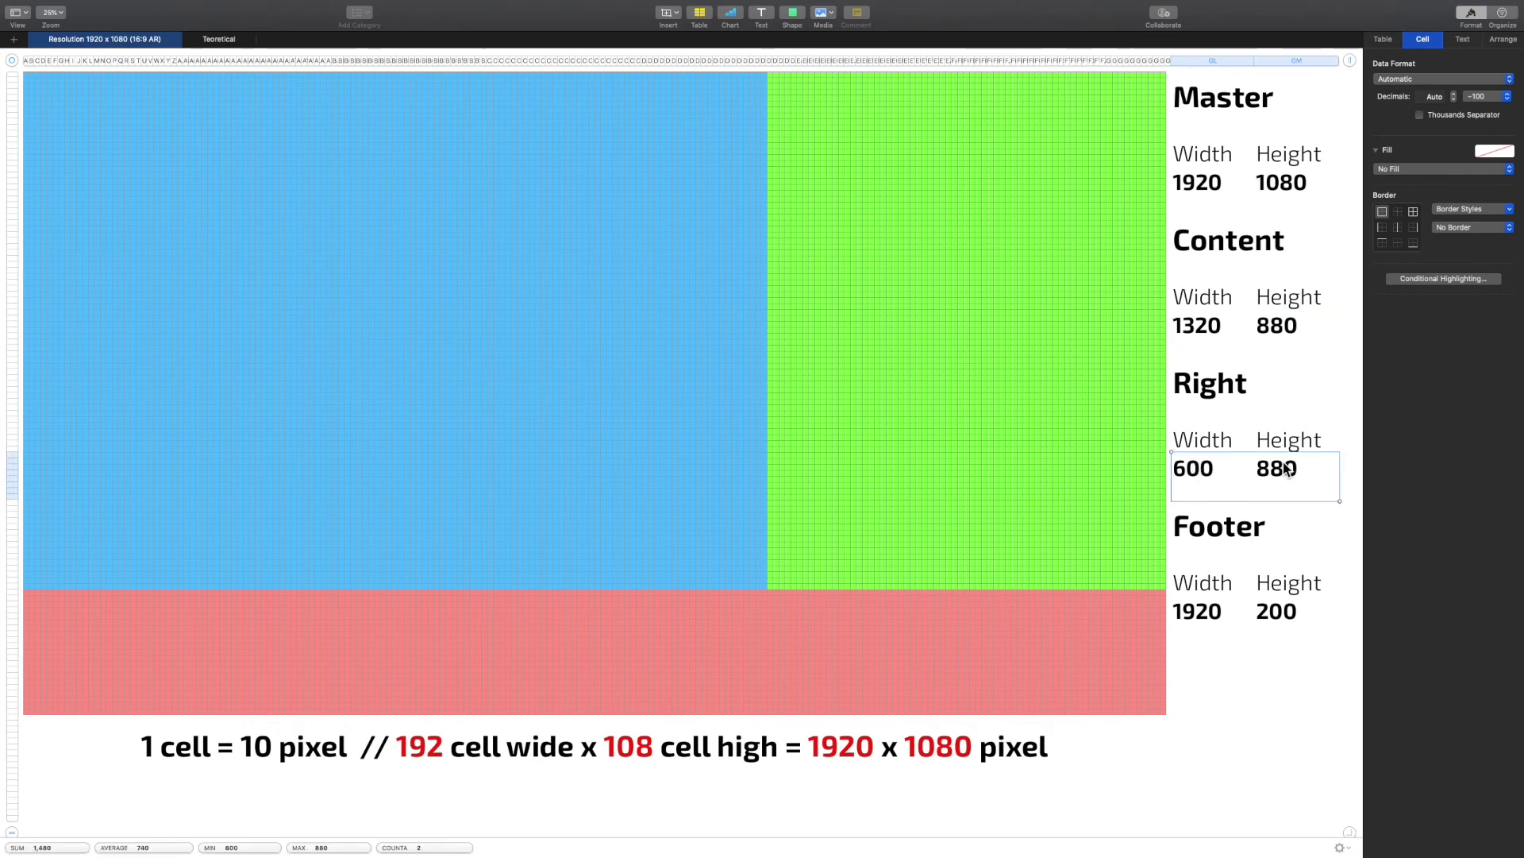
pyautogui.moveTo(1208, 602); pyautogui.dragTo(1270, 614)
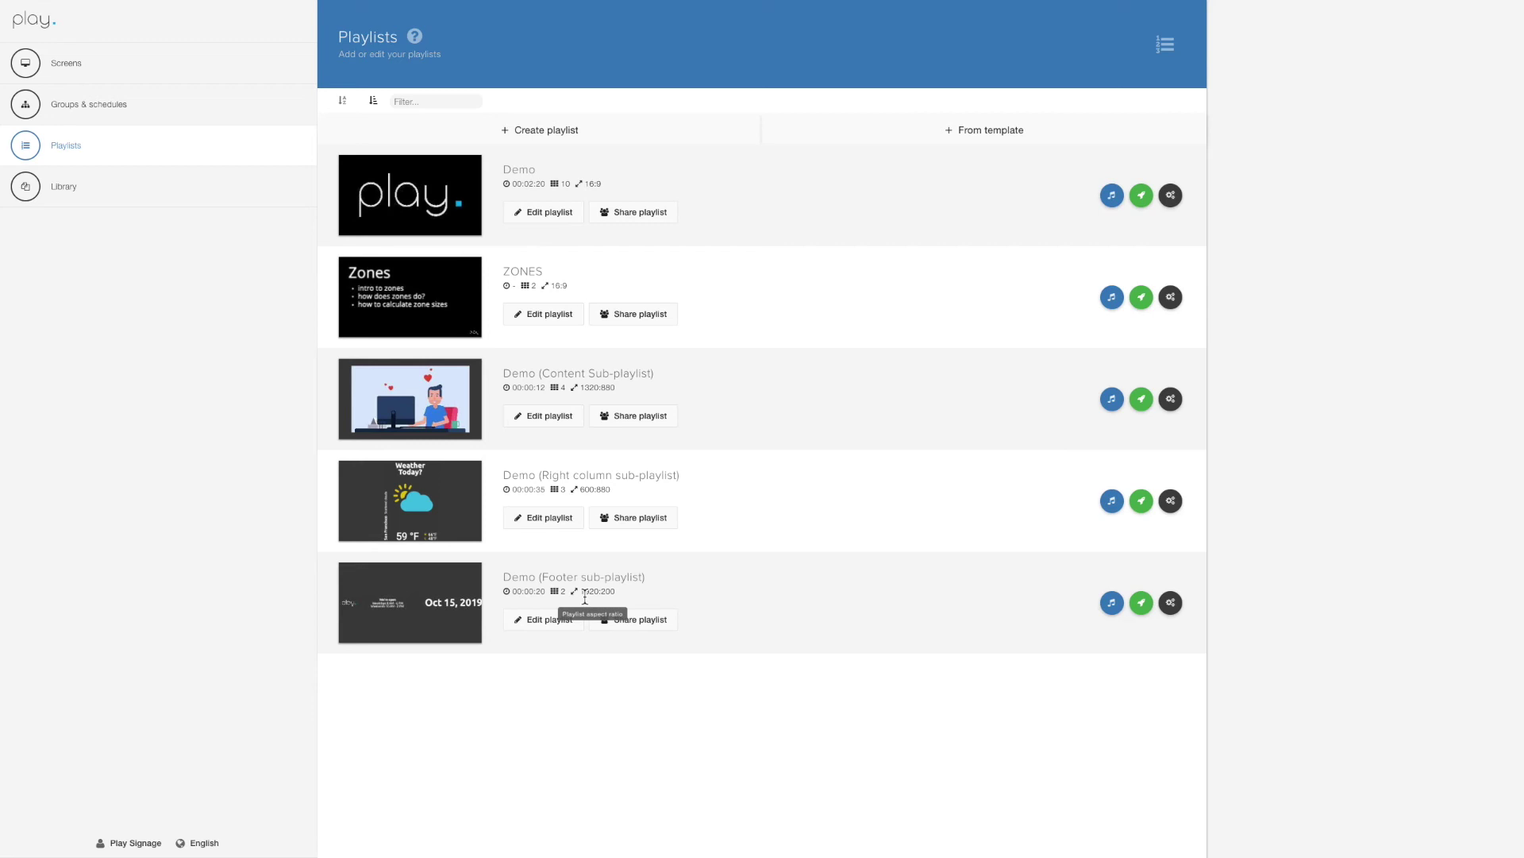
# Step: Highlight the Footer 1920:200, Right column 600:880 and Content 1320:880 sub-playlist resolutions
pyautogui.moveTo(581, 596); pyautogui.dragTo(623, 598)
pyautogui.moveTo(579, 488); pyautogui.dragTo(627, 488)
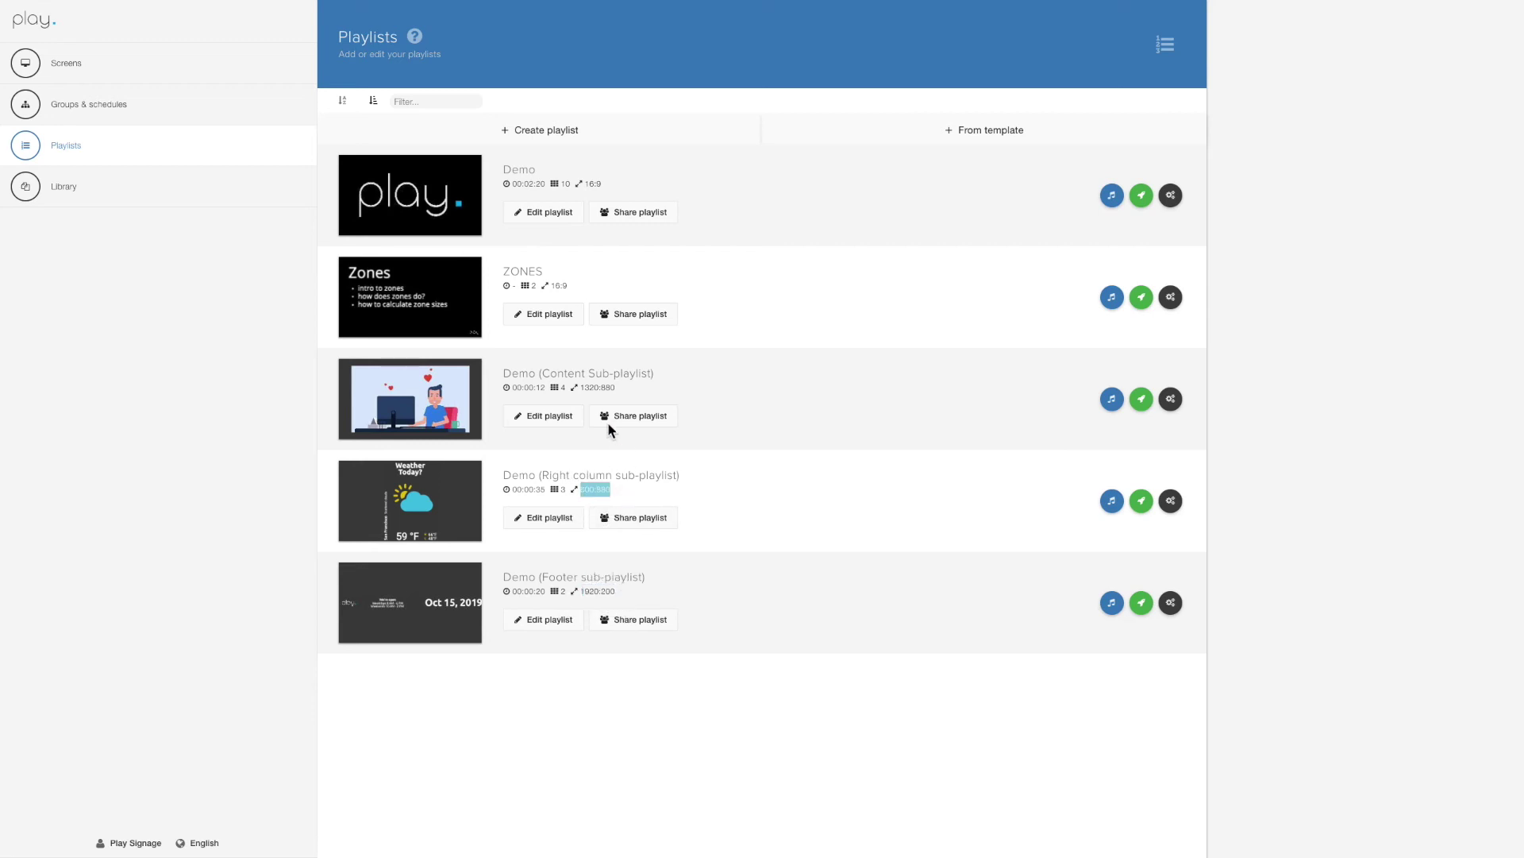
pyautogui.moveTo(580, 388); pyautogui.dragTo(616, 387)
pyautogui.click(635, 391)
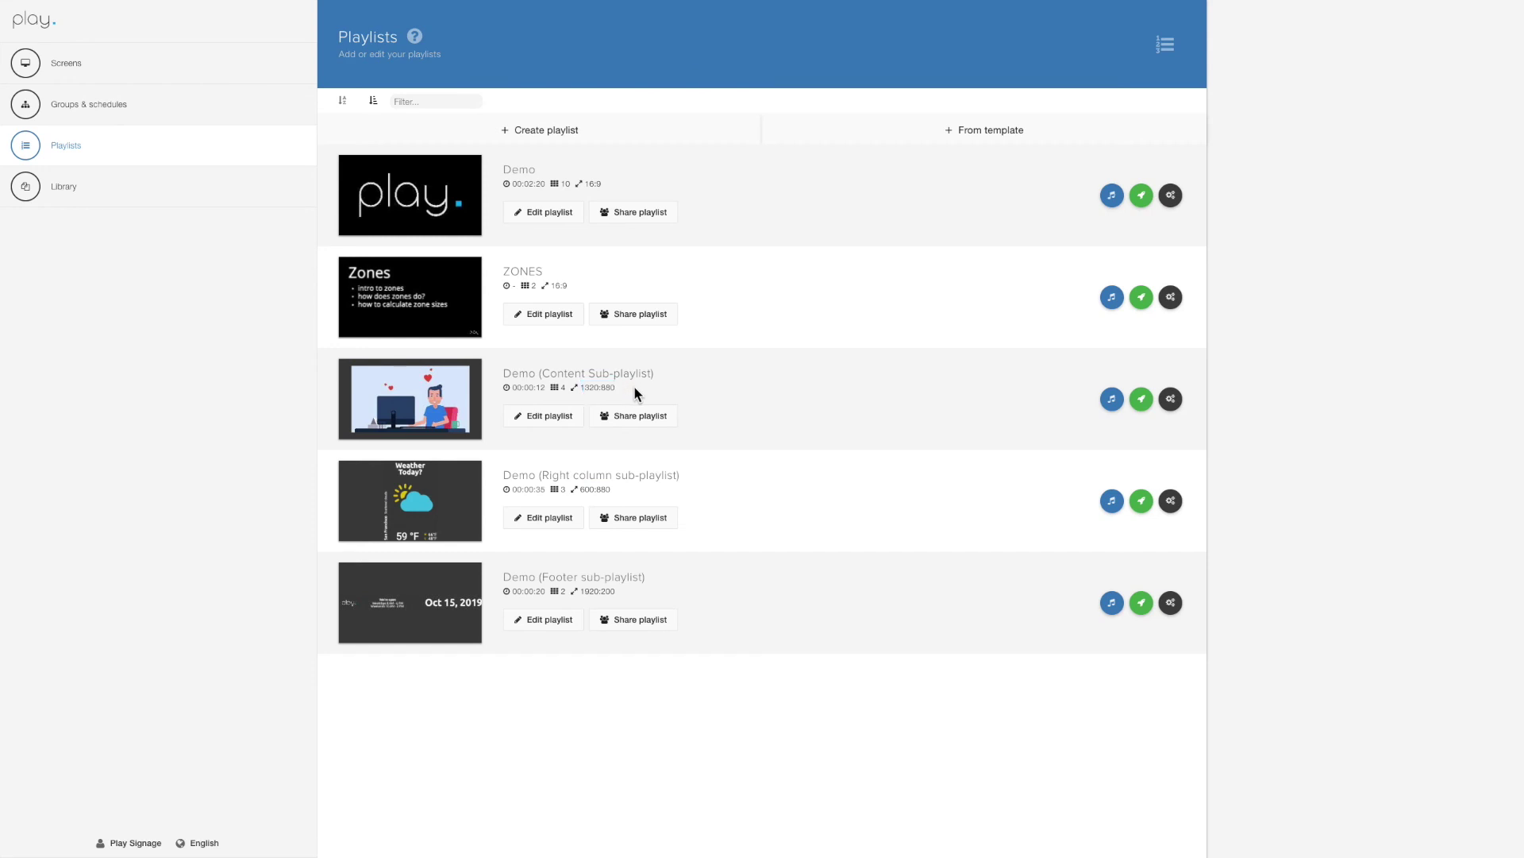